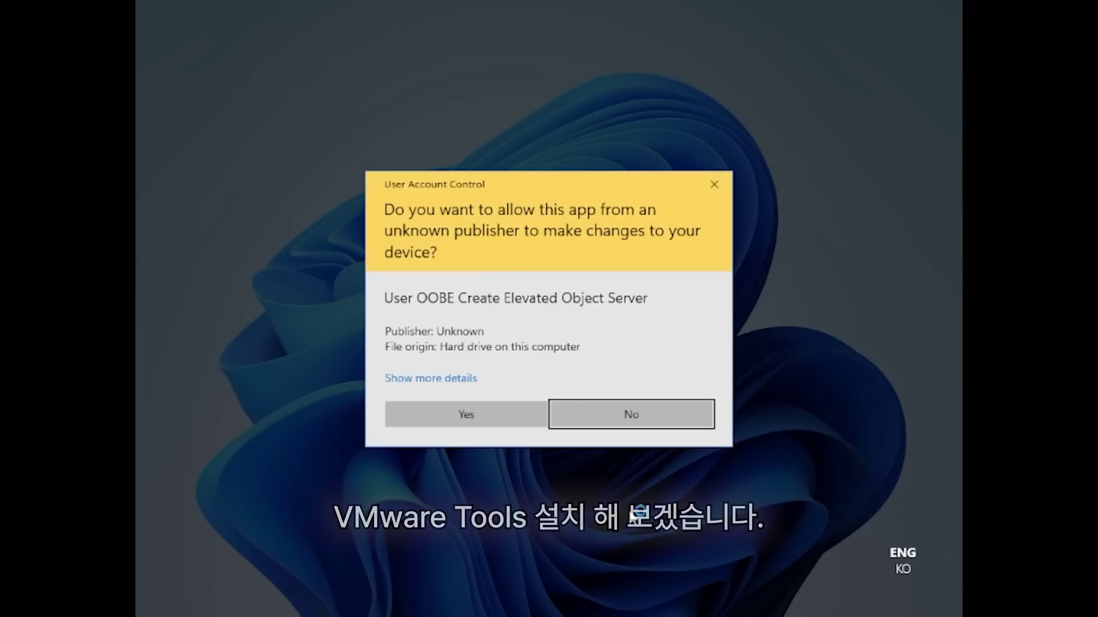
Allow the User OOBE Create Elevated Object Server request and connect the Windows 11 x64 virtual machine's network adapter.
left_click(507, 422)
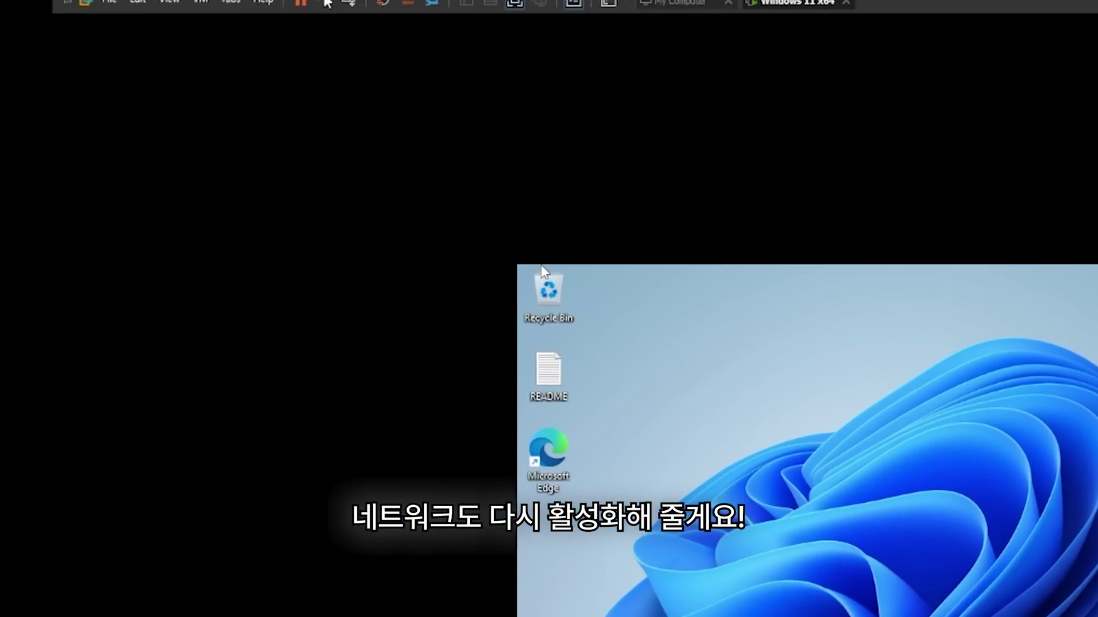
left_click(200, 3)
mouse_move(218, 44)
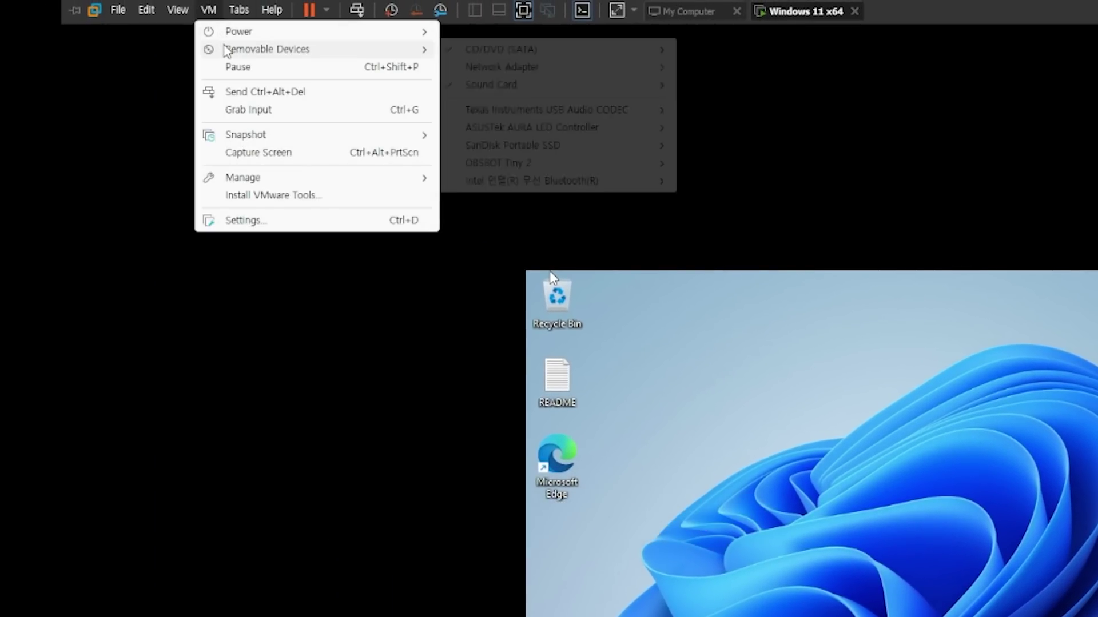
mouse_move(657, 68)
left_click(710, 68)
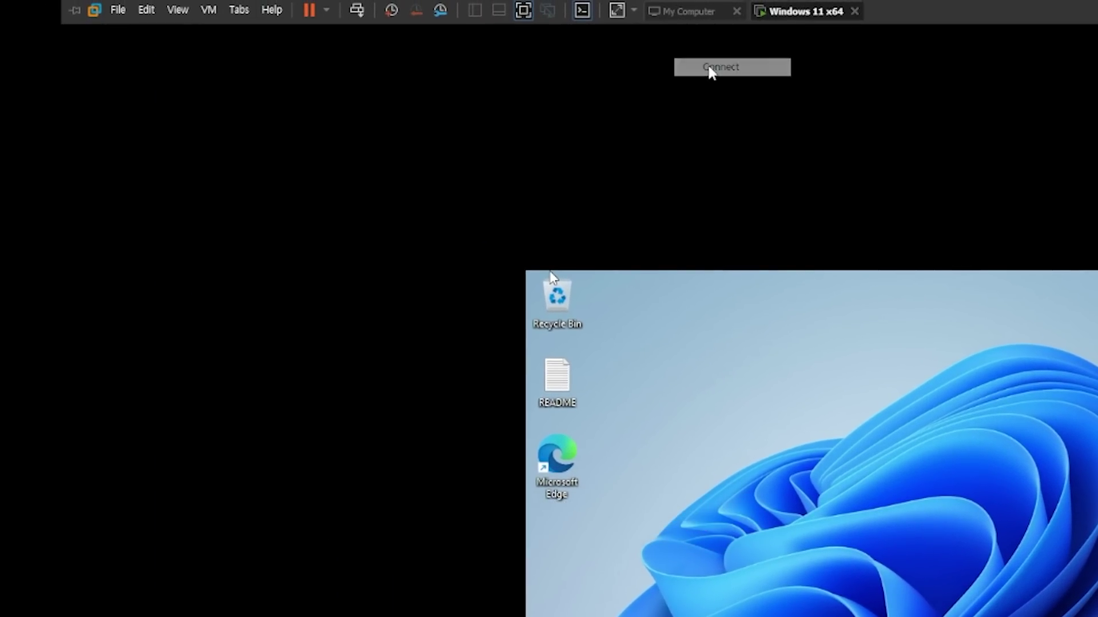
Attach the VMware Tools installer CD to the virtual machine and stop its install message from showing again.
left_click(209, 12)
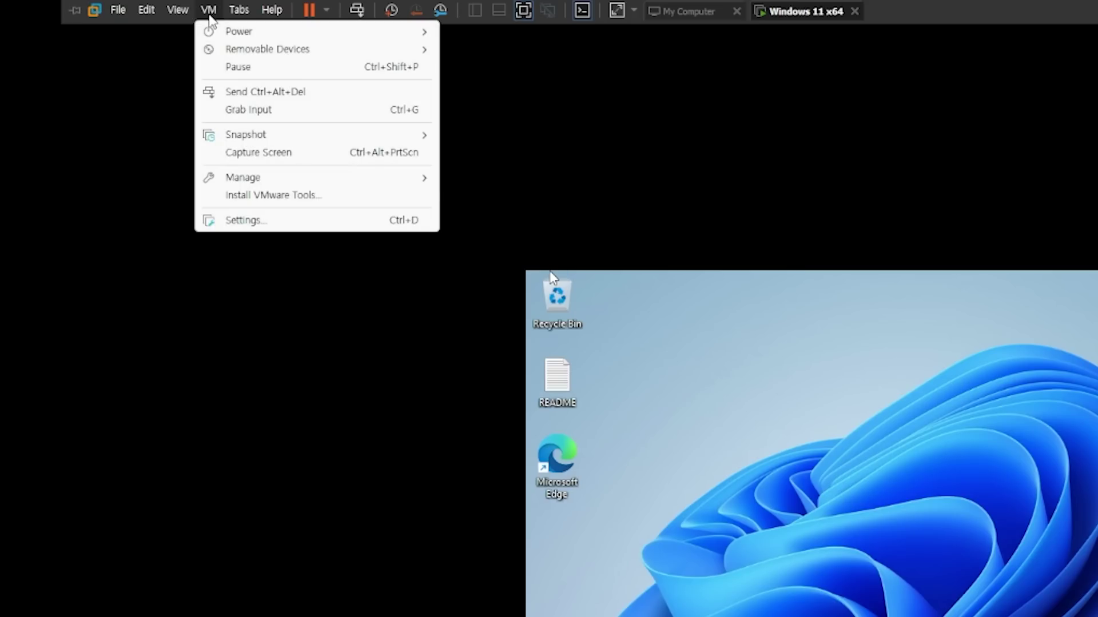
left_click(255, 198)
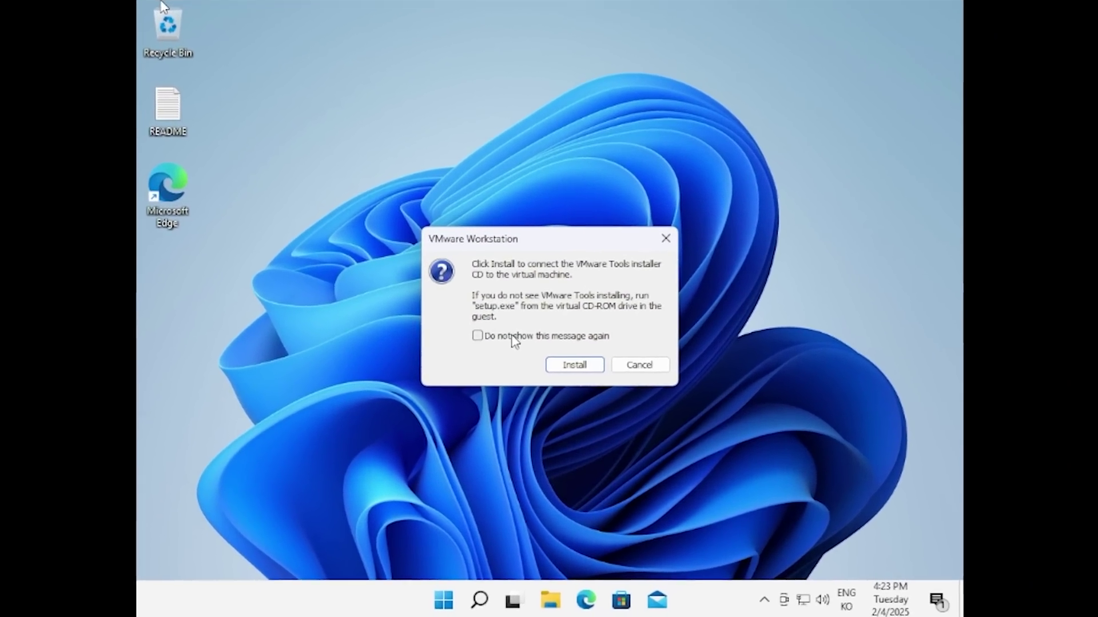
left_click(511, 336)
left_click(552, 366)
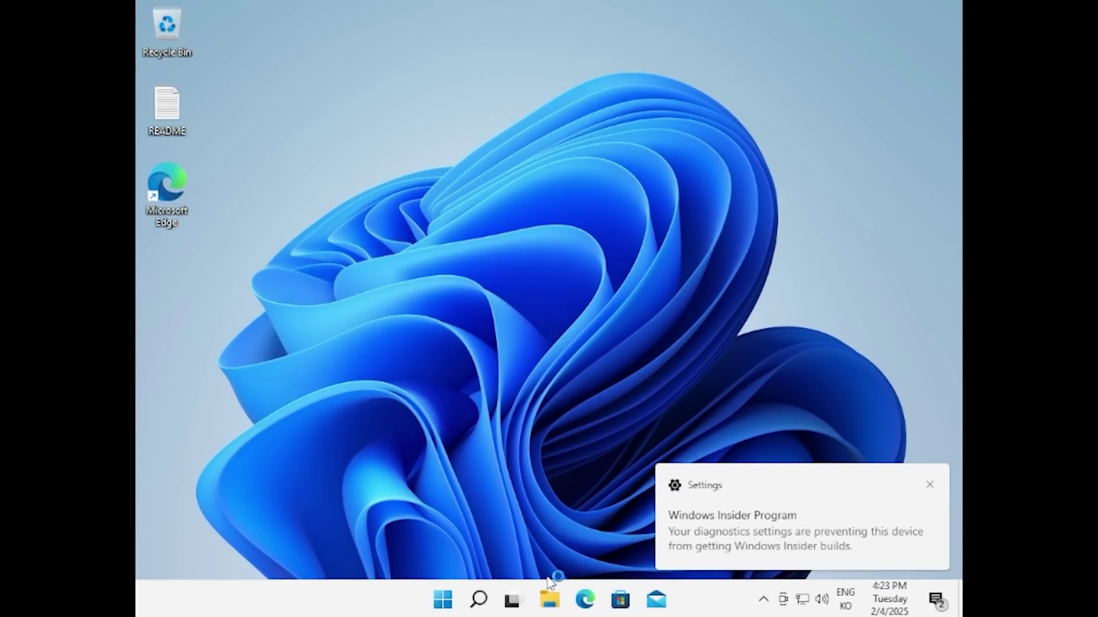
Launch the VMware Tools installer from DVD drive D: in This PC, allow its changes, and minimize the file window.
left_click(549, 601)
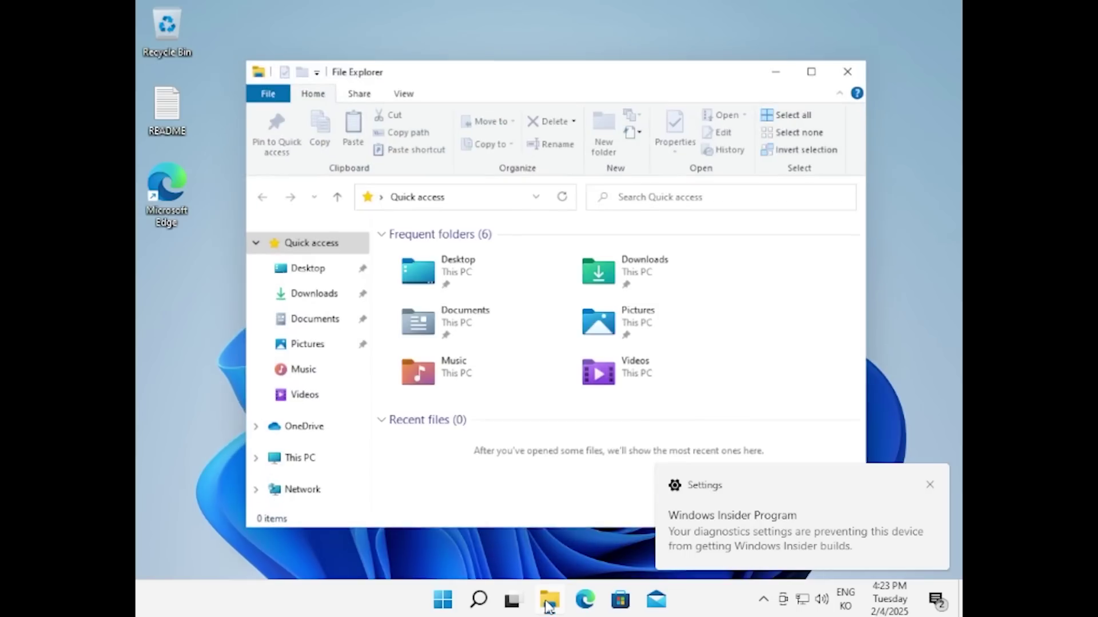
left_click(309, 472)
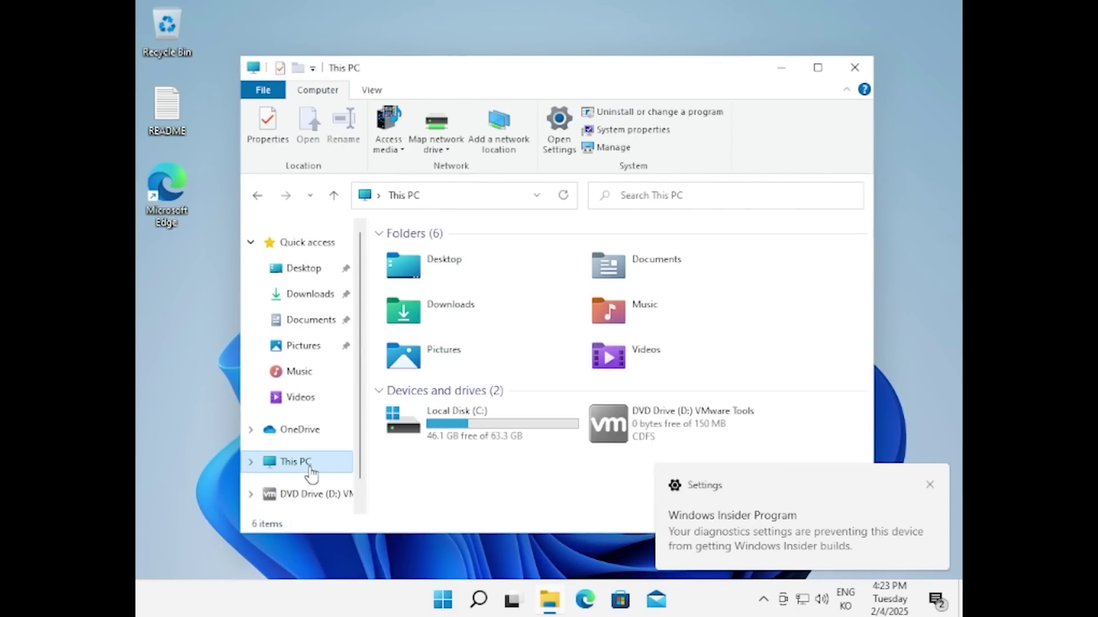
double_click(624, 422)
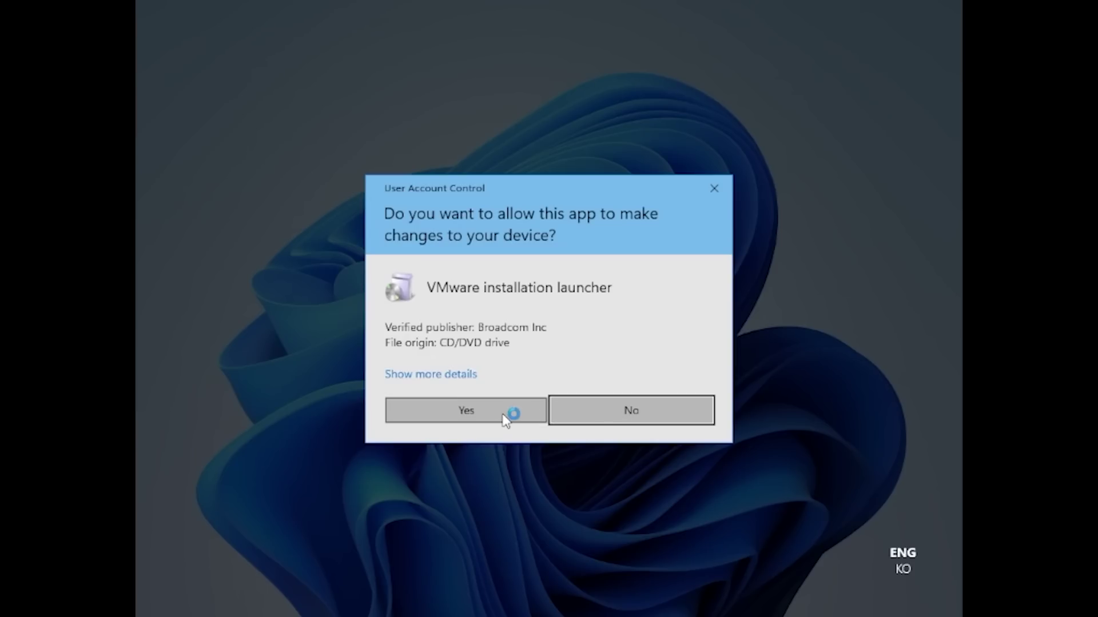
left_click(503, 416)
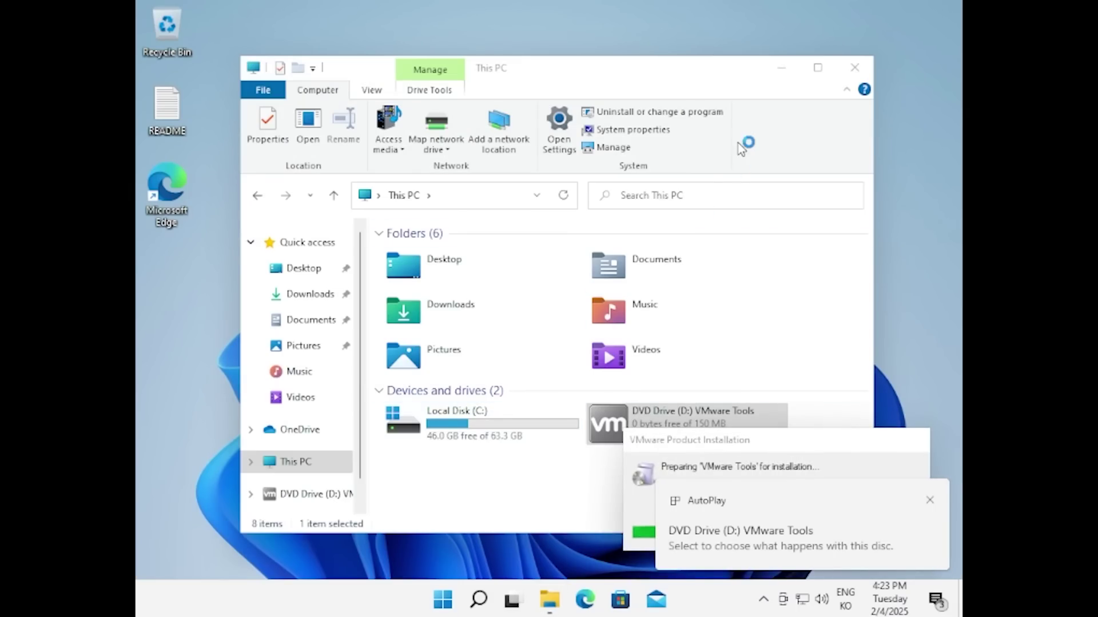
left_click(780, 68)
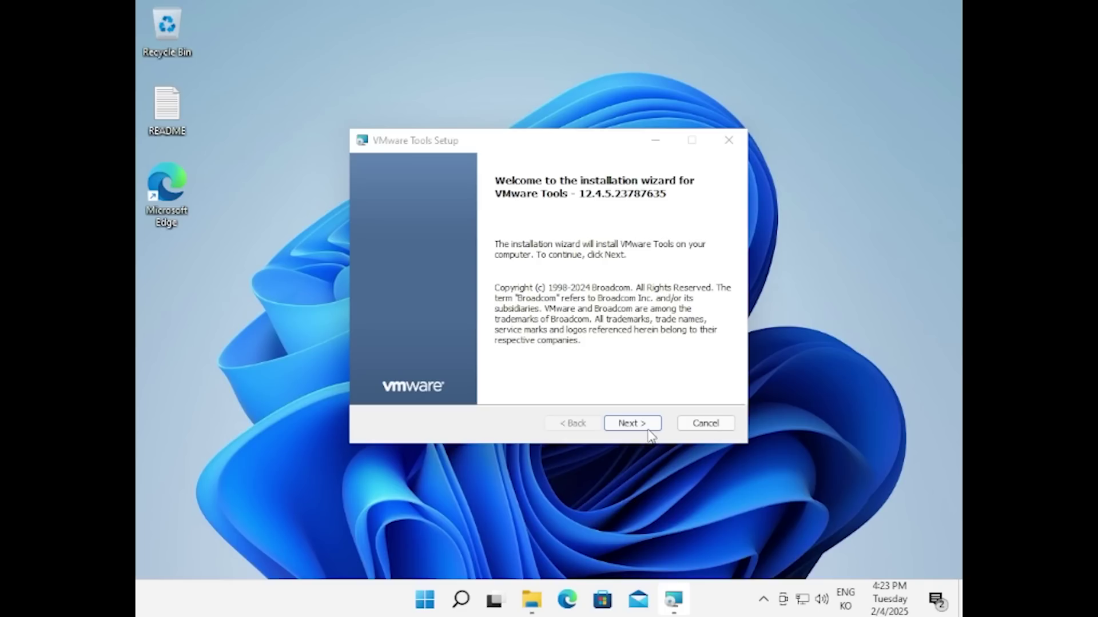
Install VMware Tools with the wizard's preset options, finish the setup and decline the immediate restart.
left_click(649, 430)
left_click(648, 430)
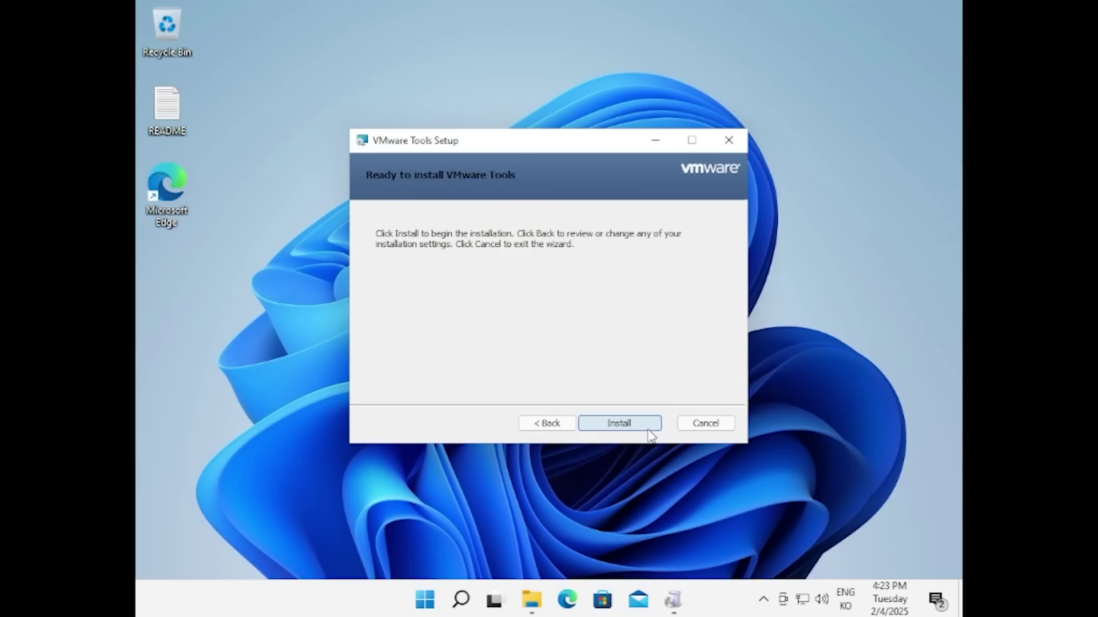
left_click(649, 430)
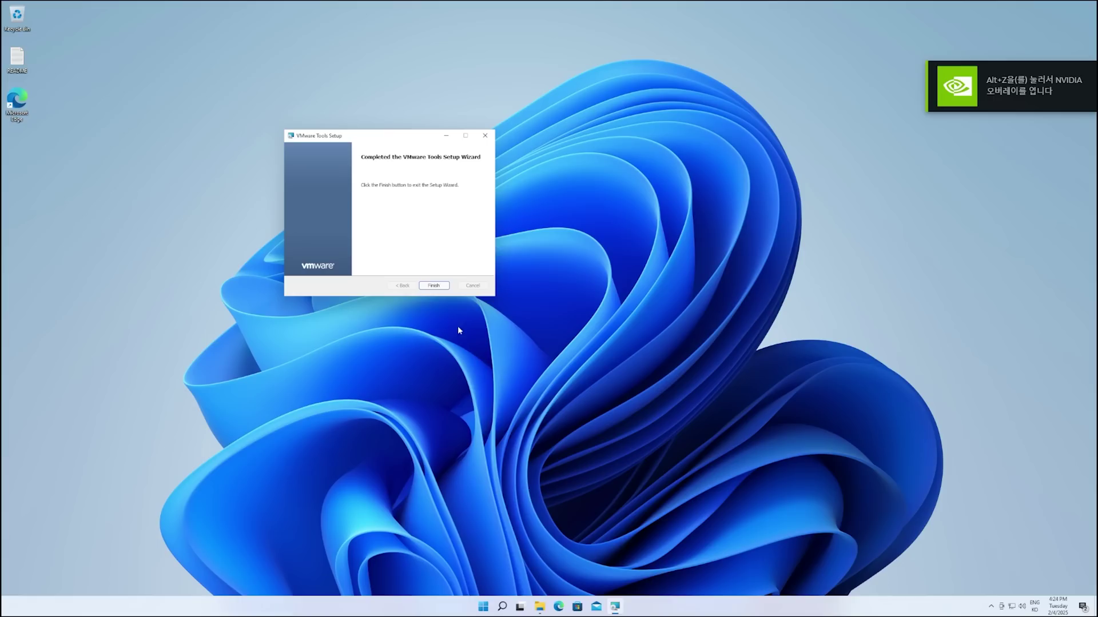
left_click(433, 286)
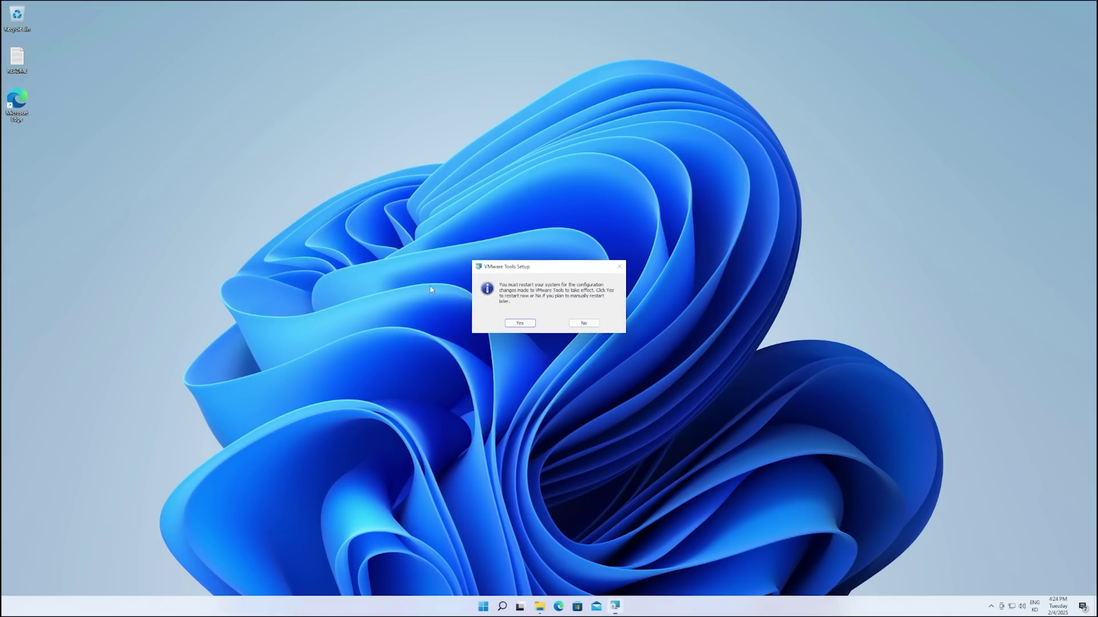
left_click(584, 324)
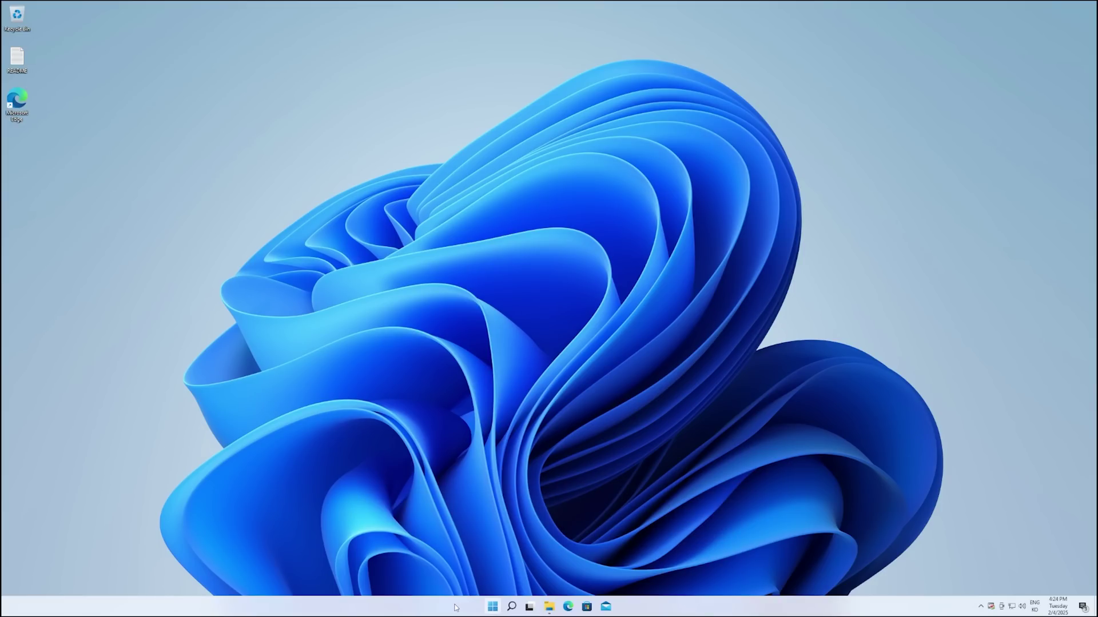
Browse the Start menu's complete app list through to its end and open Windows Tools.
left_click(495, 608)
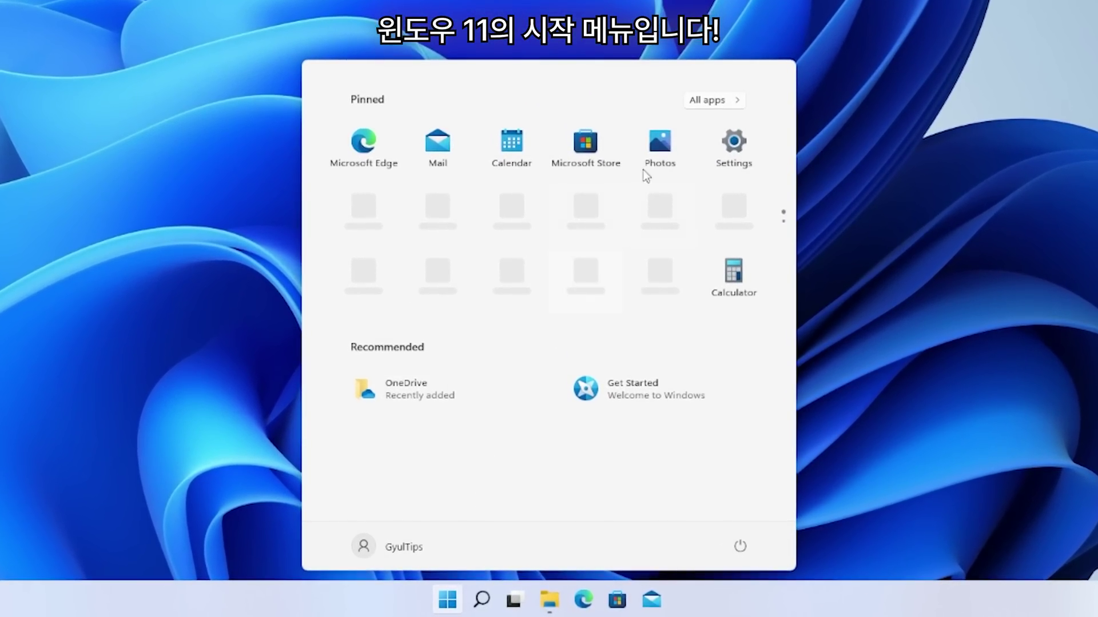
left_click(693, 103)
scroll(648, 257, "down", 3)
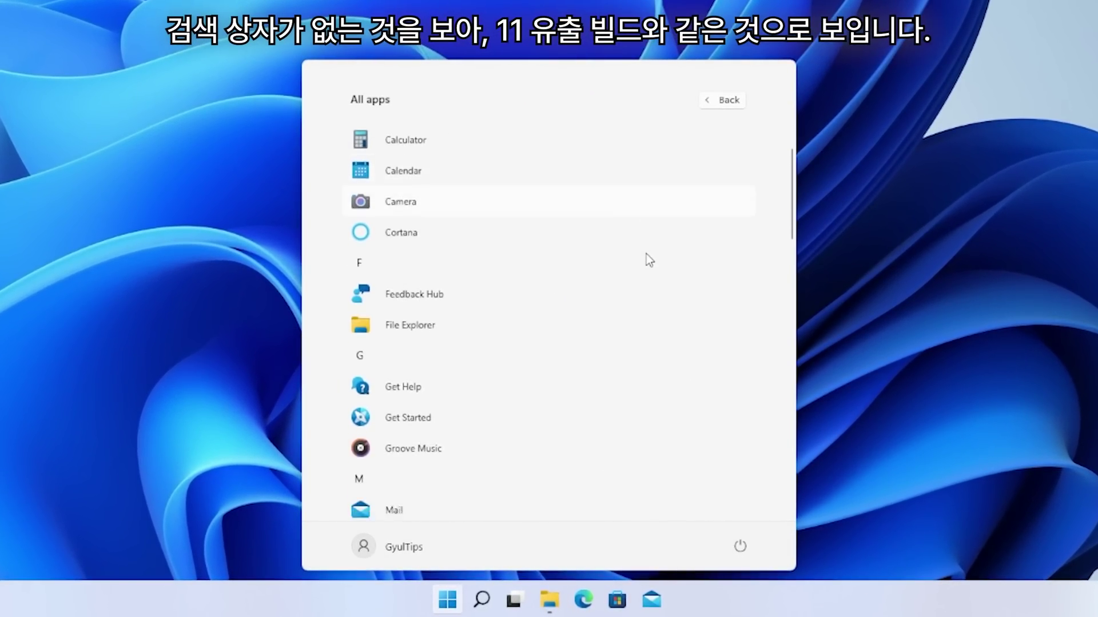
scroll(644, 257, "down", 10)
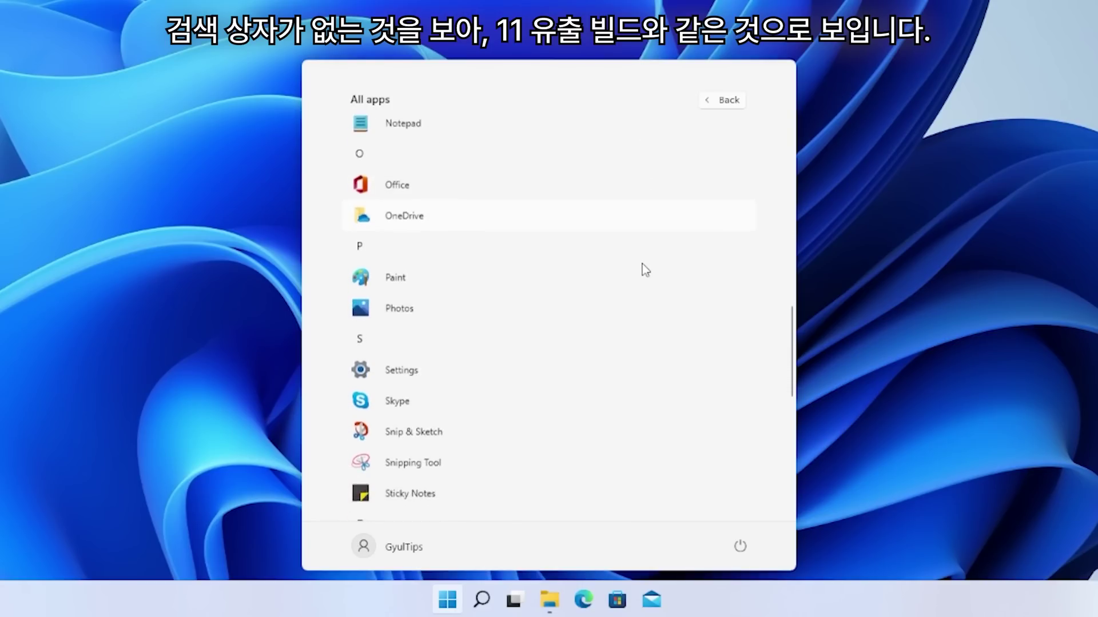
scroll(646, 269, "down", 5)
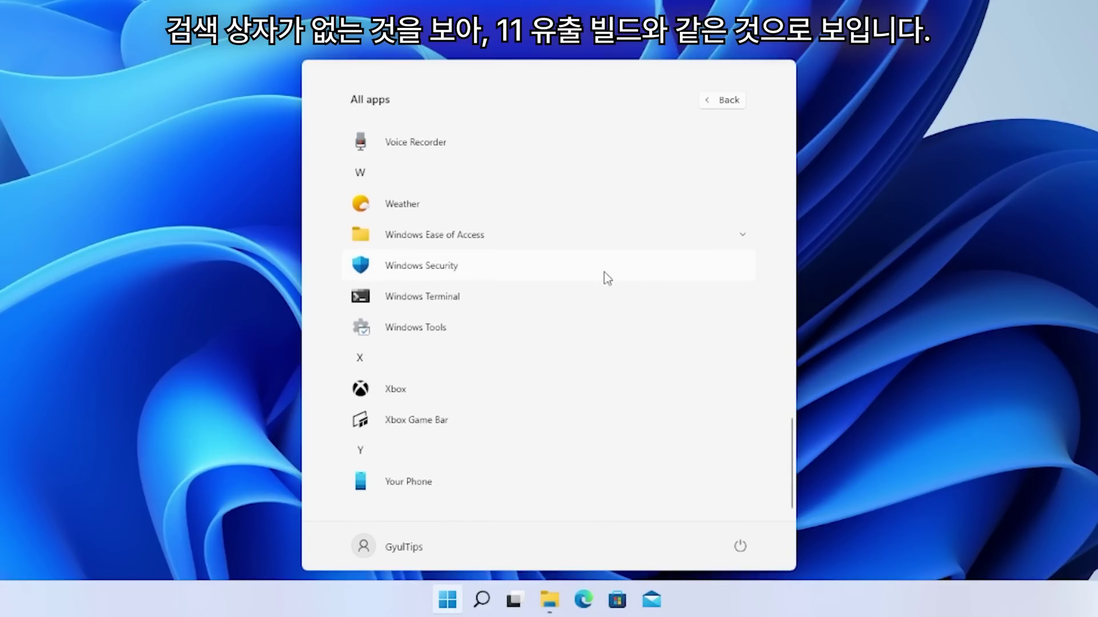
left_click(529, 364)
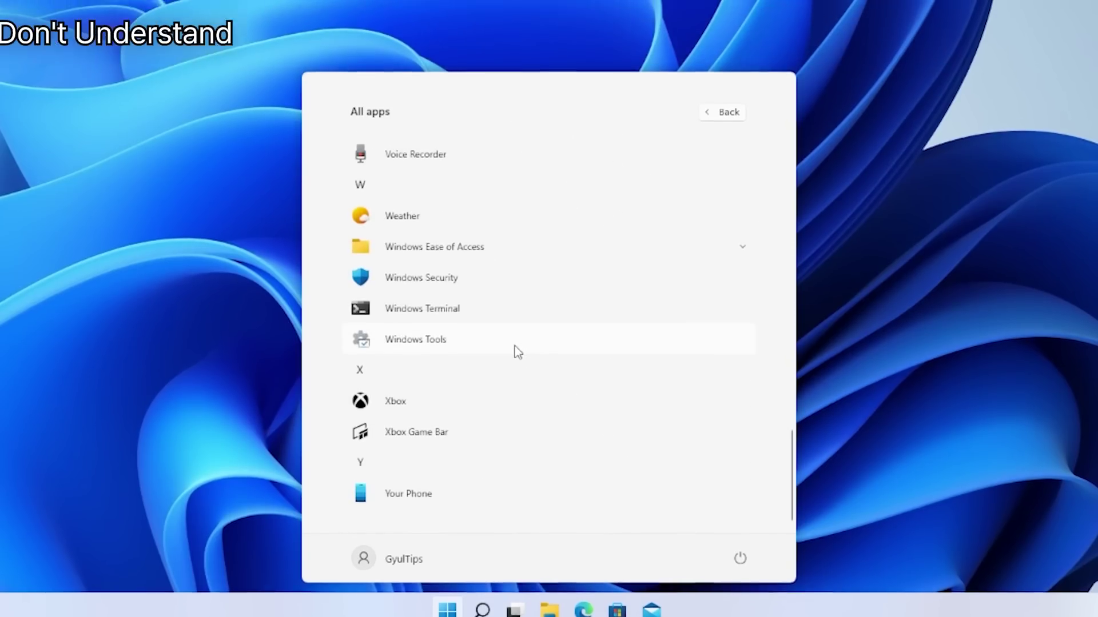
left_click(515, 350)
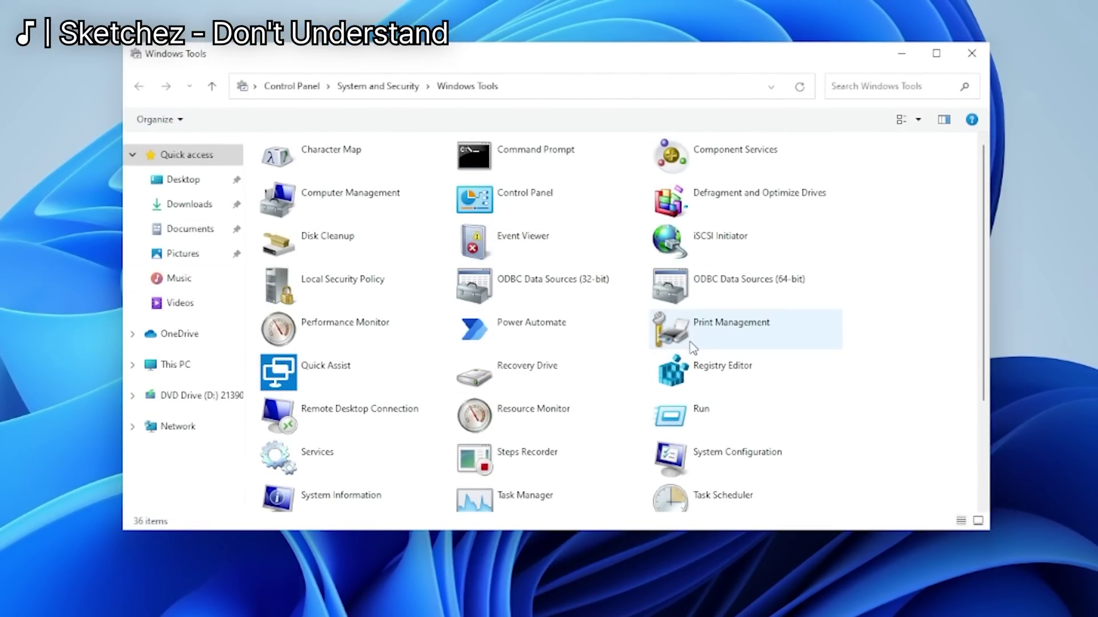
Look through the utilities in Windows Tools and switch the same window to This PC.
scroll(693, 347, "down", 3)
scroll(689, 352, "up", 3)
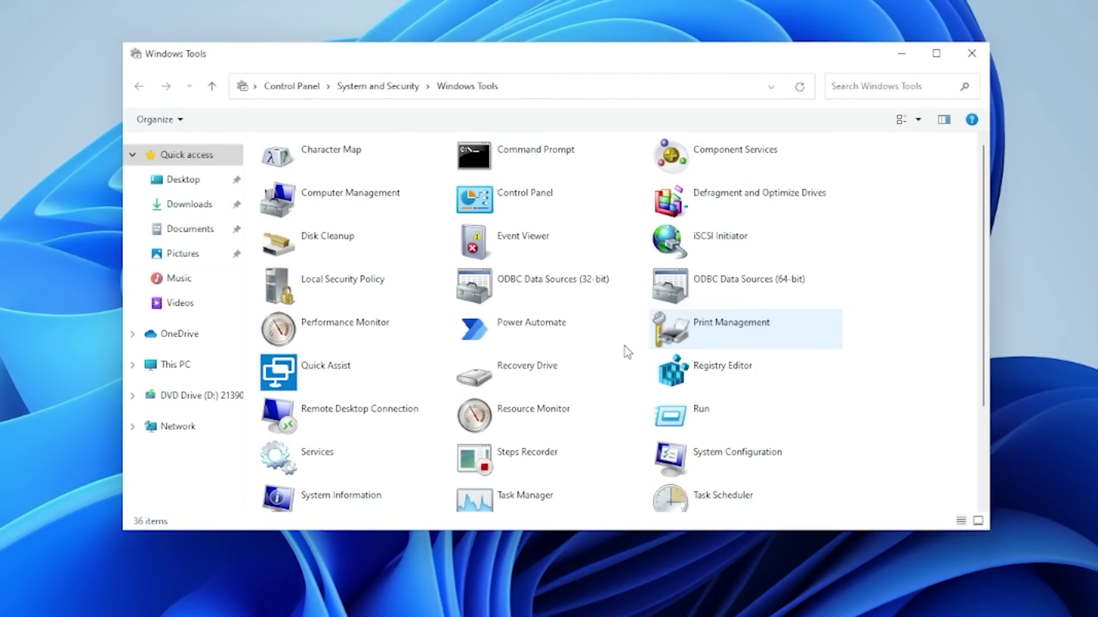
left_click(175, 364)
left_click(412, 422)
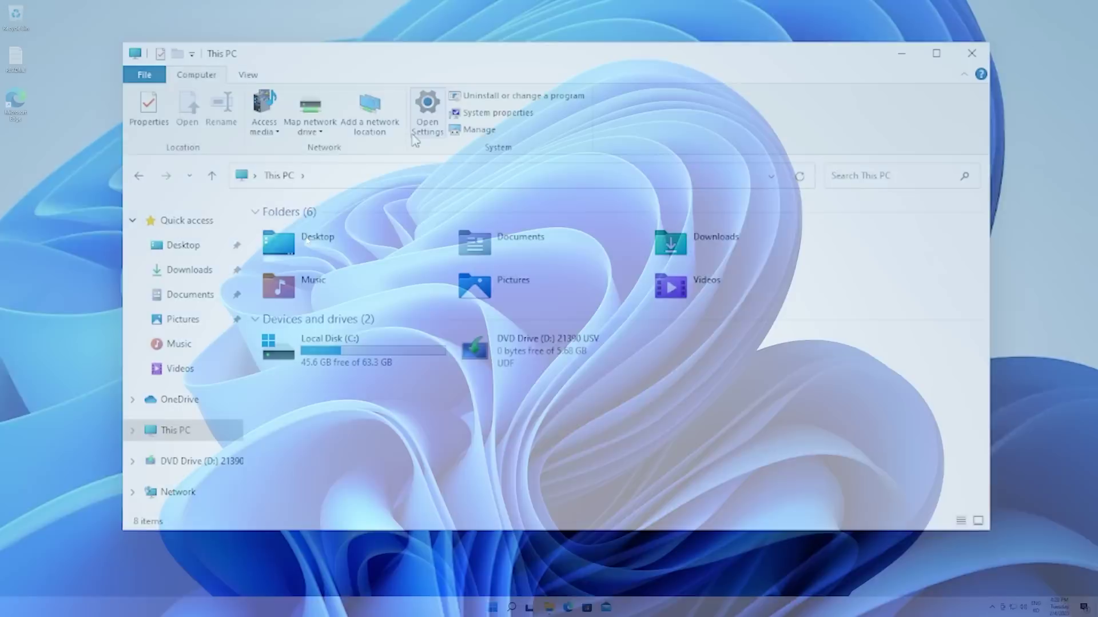
In the desktop personalization settings, apply the Windows (dark) theme, followed by the Glow theme.
right_click(307, 239)
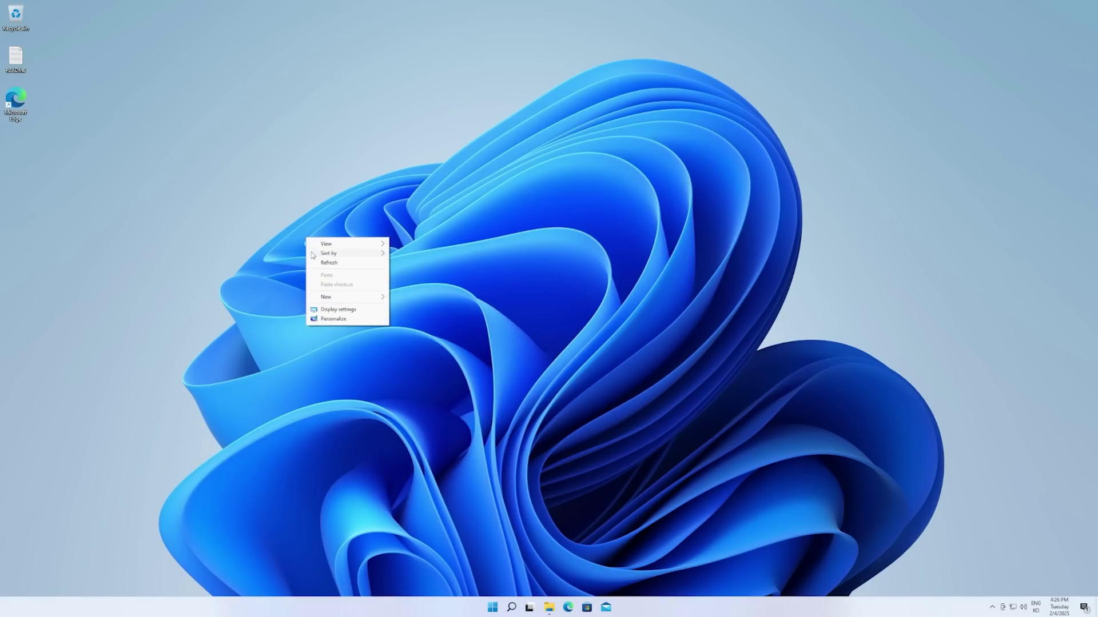
left_click(332, 319)
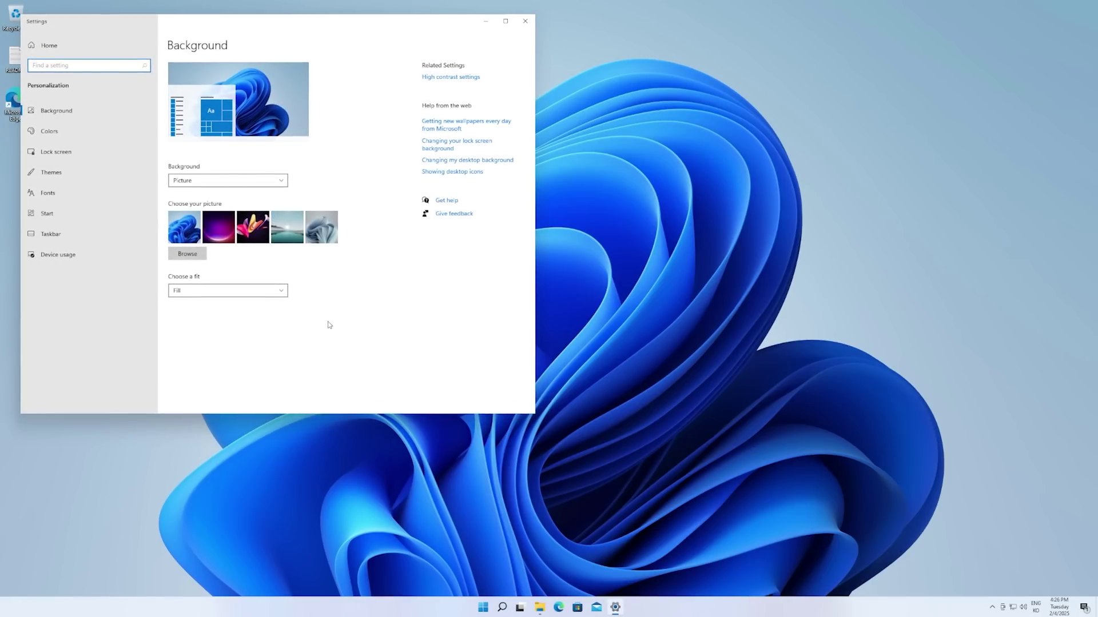
left_click(51, 172)
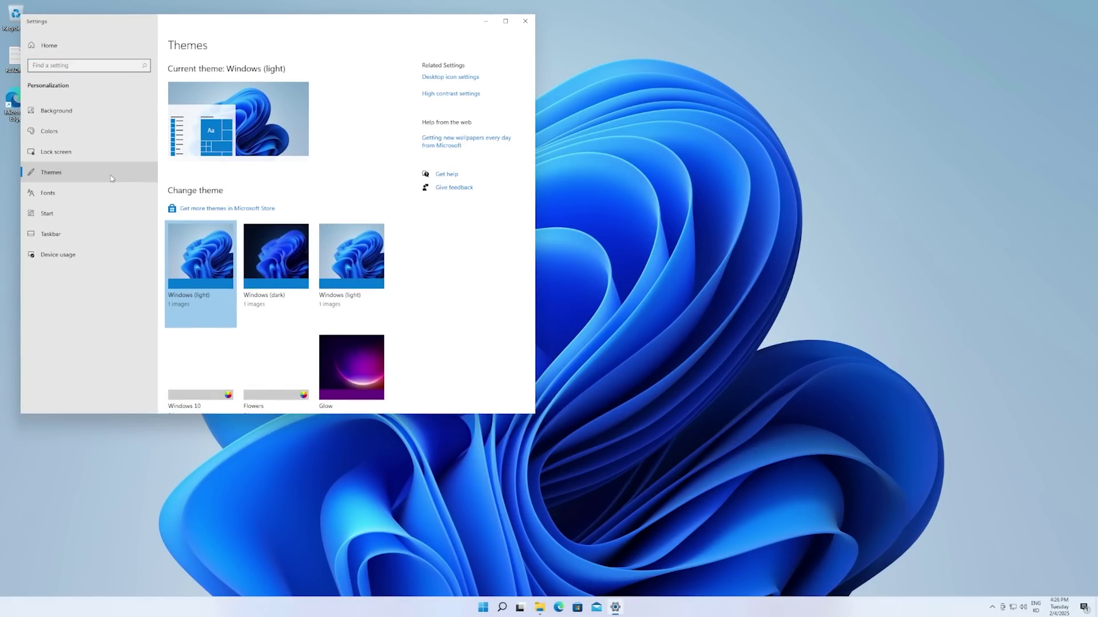
left_click(262, 272)
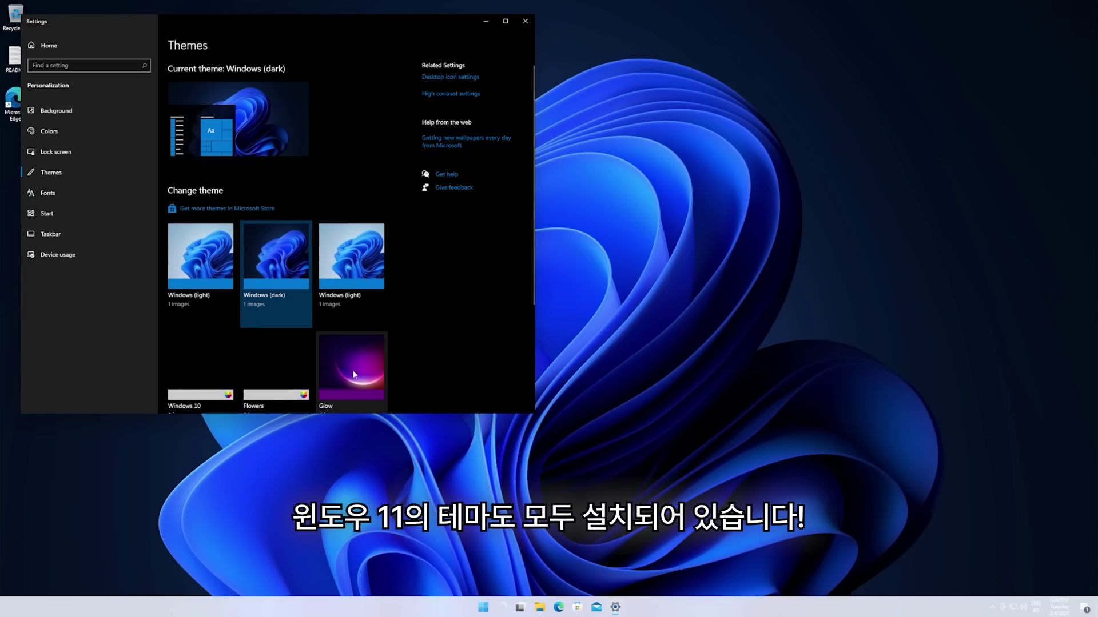
left_click(355, 378)
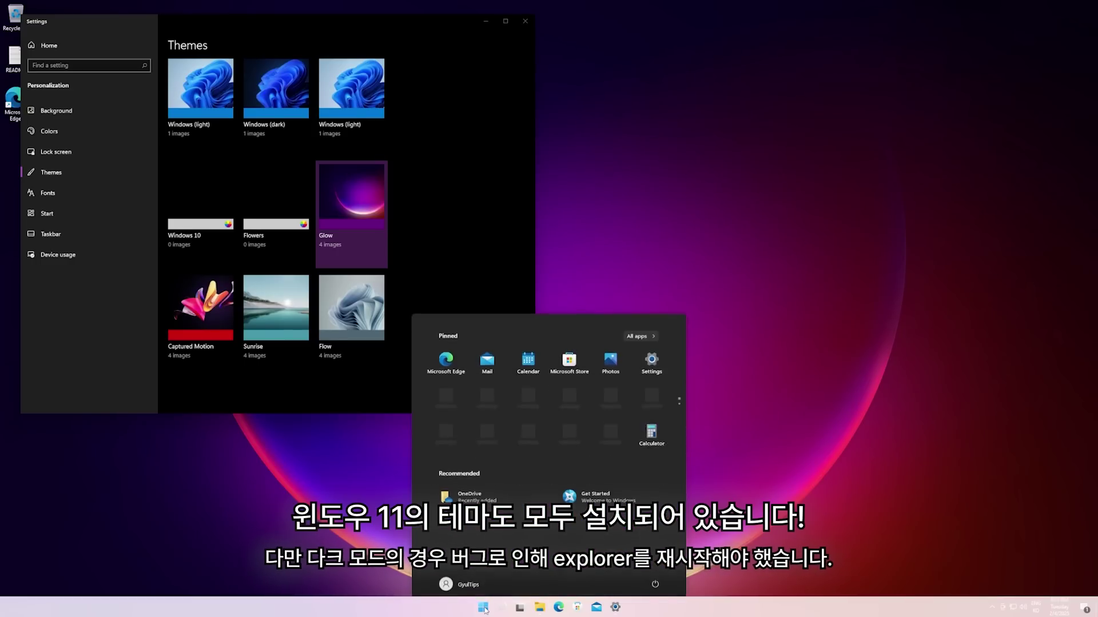
Check the Start menu's dark look, restart Windows Explorer through Task Manager, and close Task Manager and Settings.
left_click(483, 608)
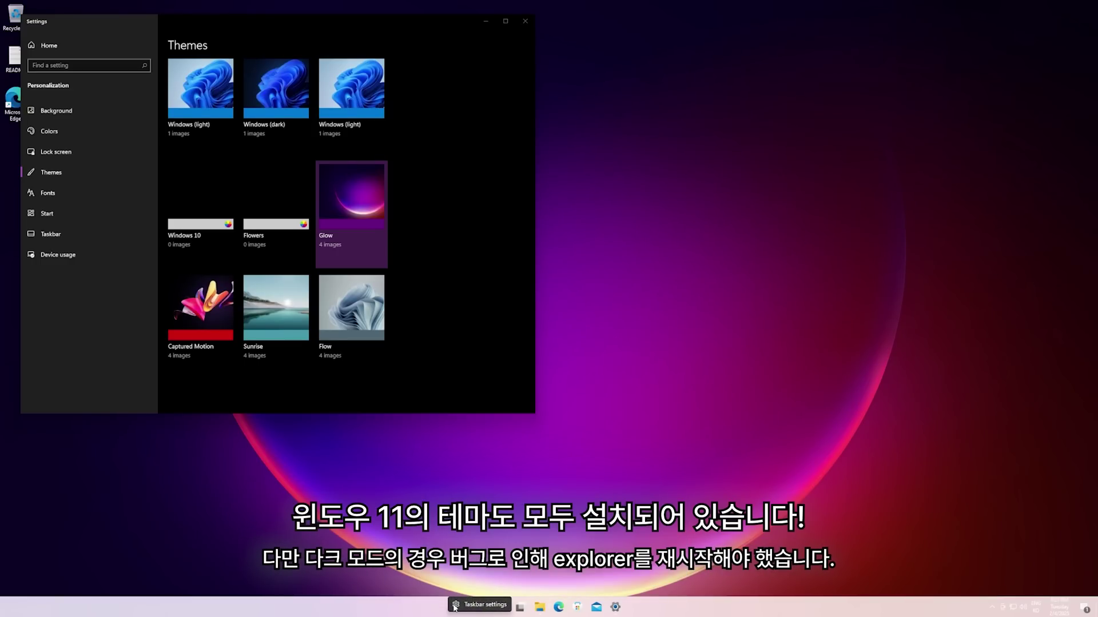
key("ctrl+shift+Escape")
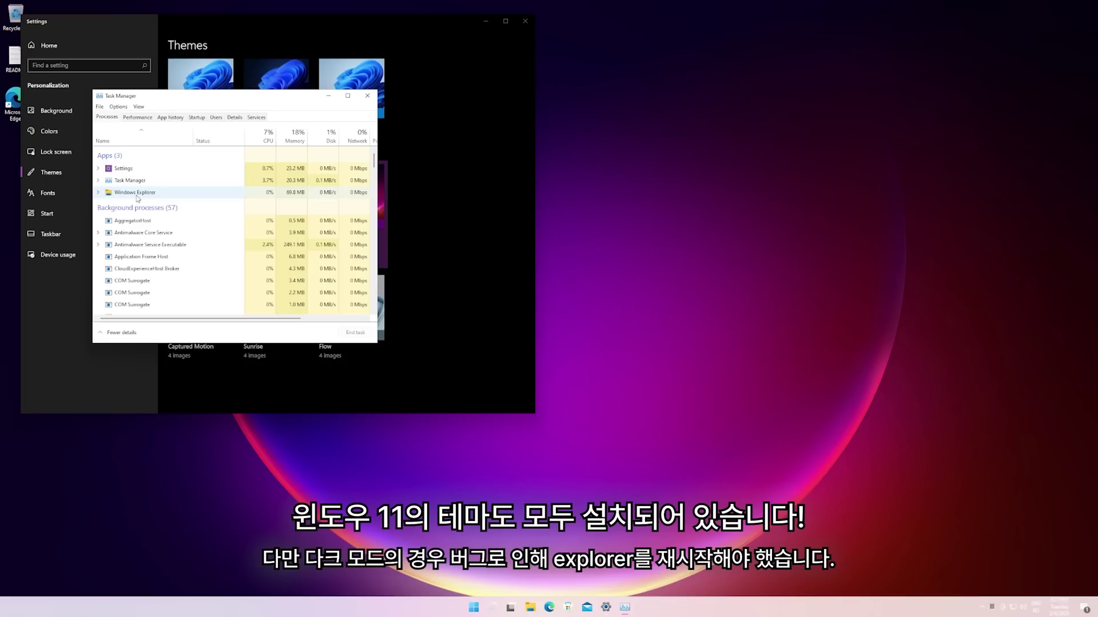
left_click(135, 193)
left_click(355, 333)
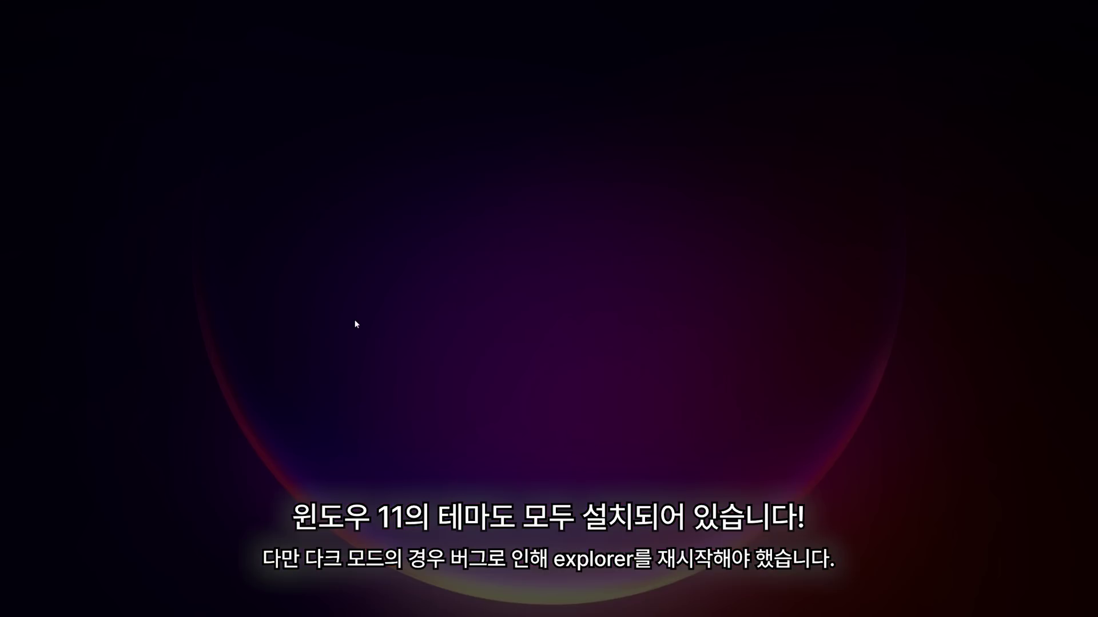
left_click(492, 360)
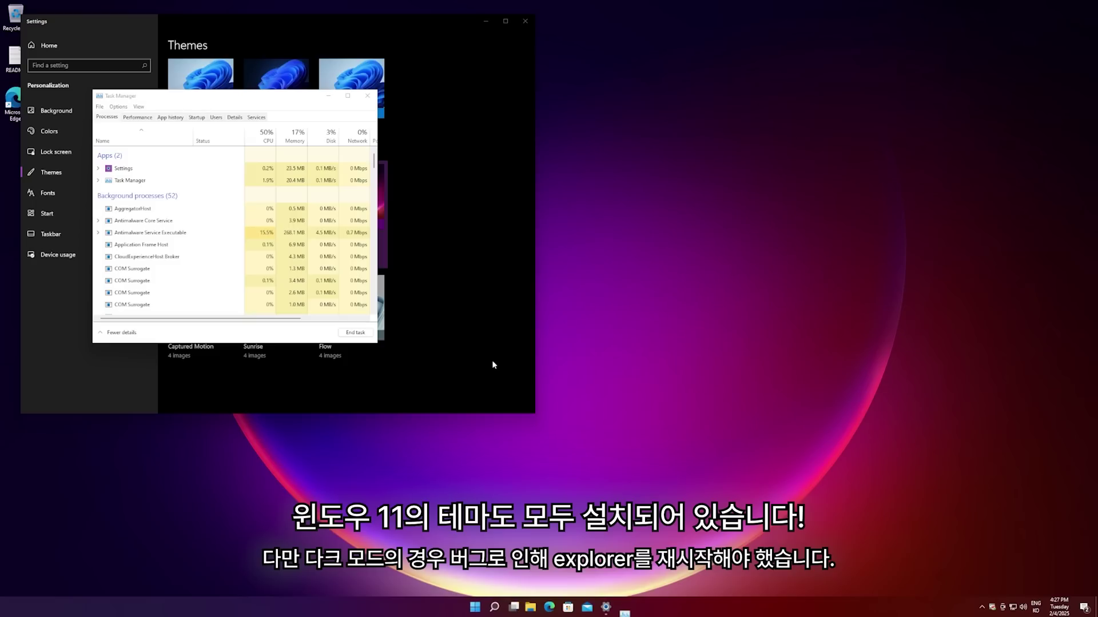
left_click(367, 96)
left_click(524, 21)
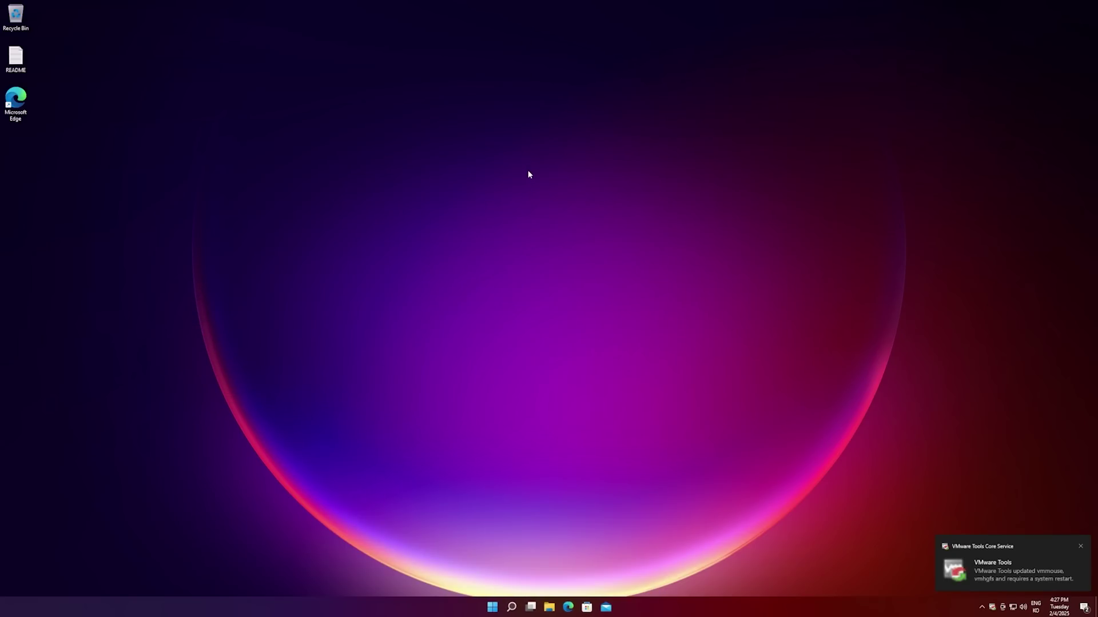
Open the action center and turn on Night light.
left_click(1084, 608)
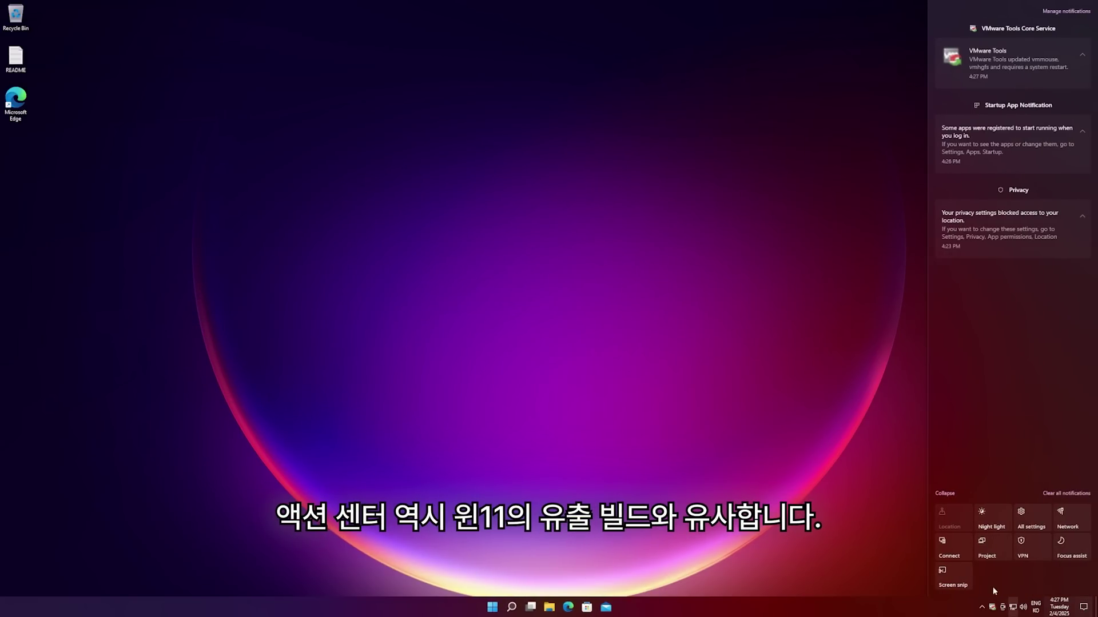
left_click(997, 524)
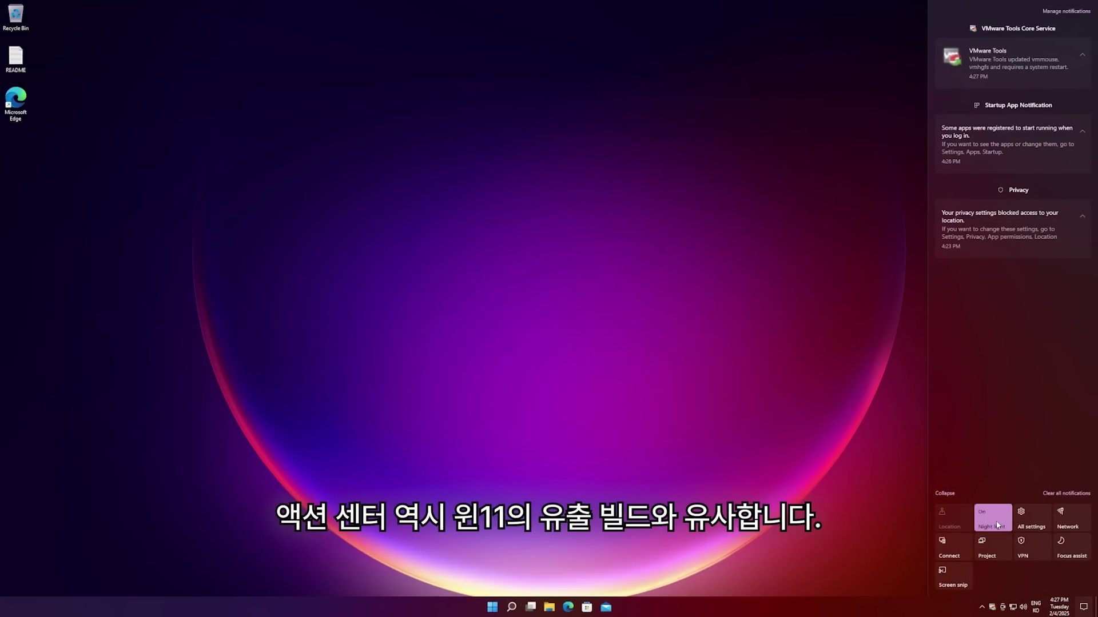
Turn off Night light, capture a rectangular screen snip of the desktop's centre, and open the copied snip.
left_click(997, 525)
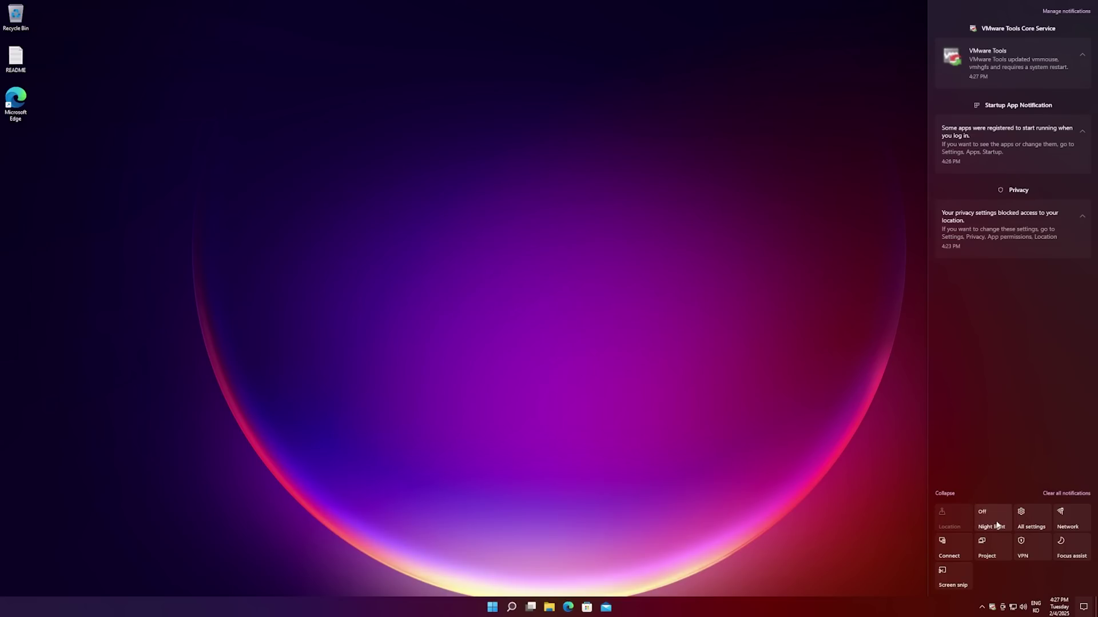
left_click(949, 570)
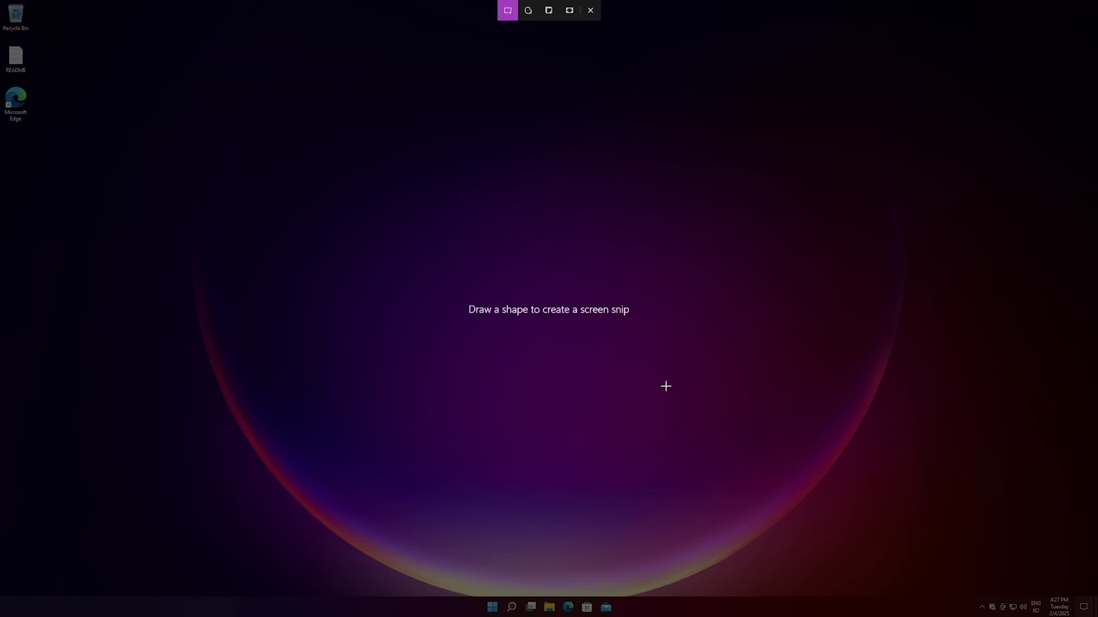
left_click_drag(718, 404, 424, 233)
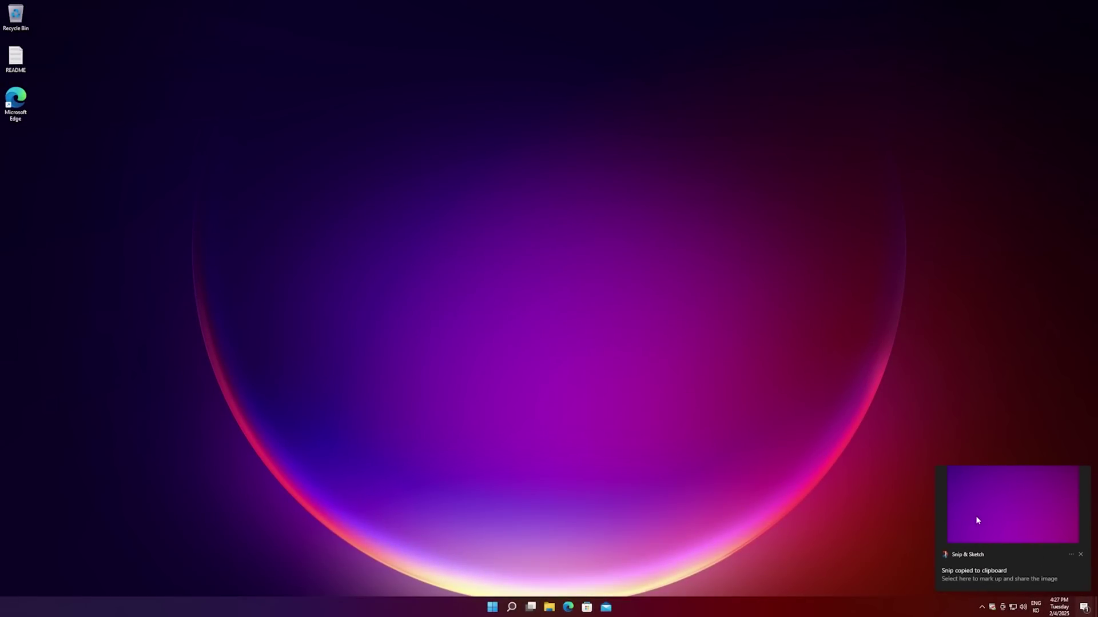
left_click(976, 520)
Open Paint and brush a black outline of a round fruit with two leaves and a simple face.
key("super")
type("ms")
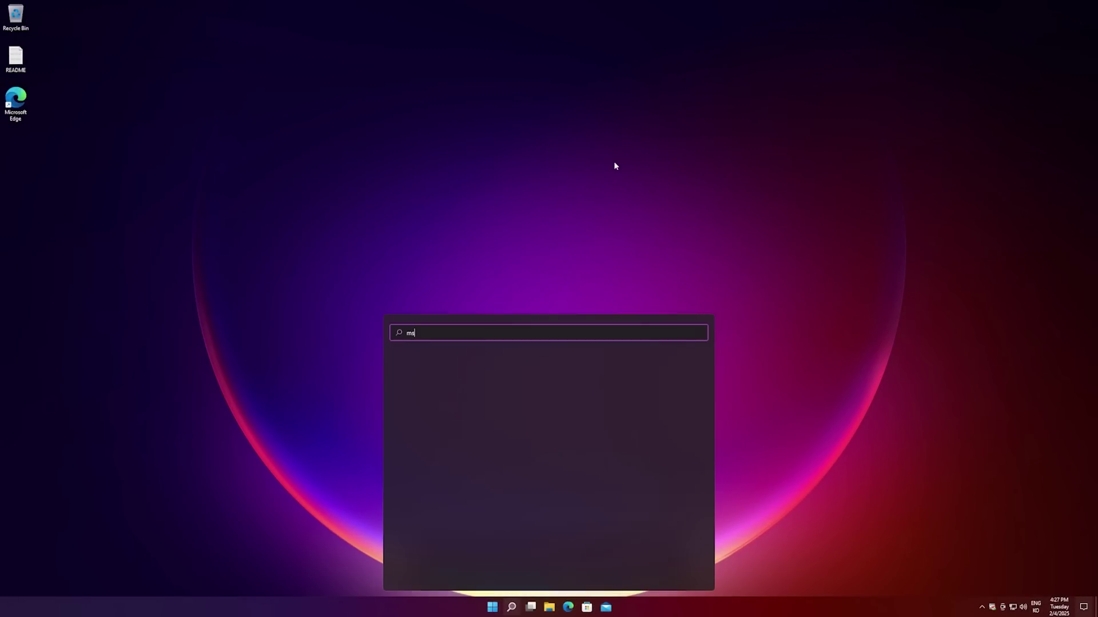
type("paint")
key("Return")
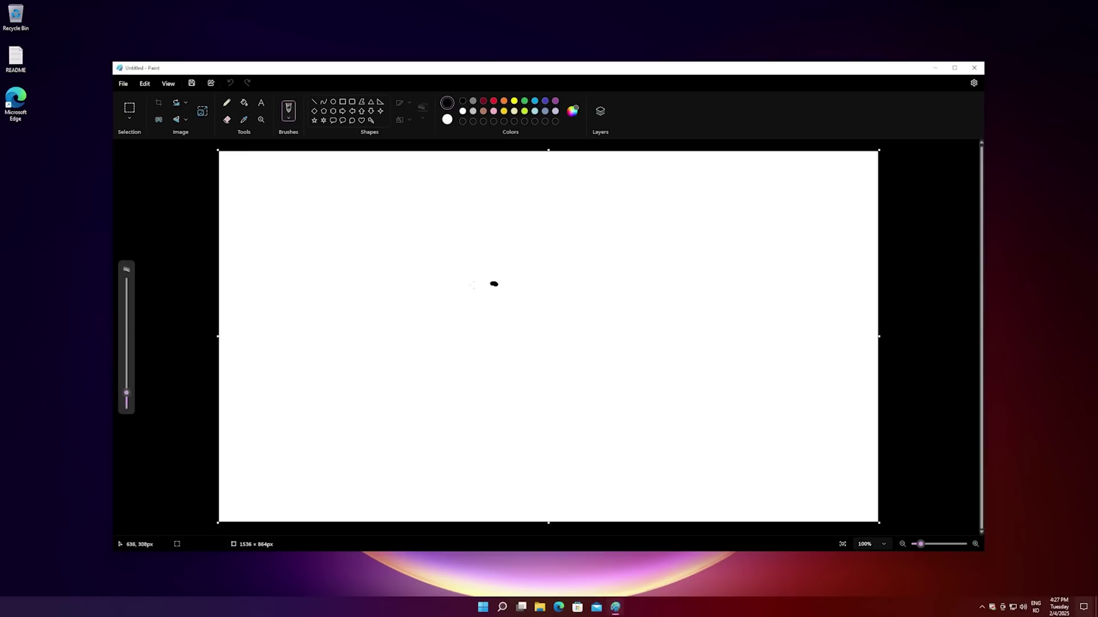
mouse_move(493, 283)
left_mouse_down()
mouse_move(662, 338)
mouse_move(491, 277)
mouse_move(583, 240)
mouse_move(513, 287)
left_mouse_up()
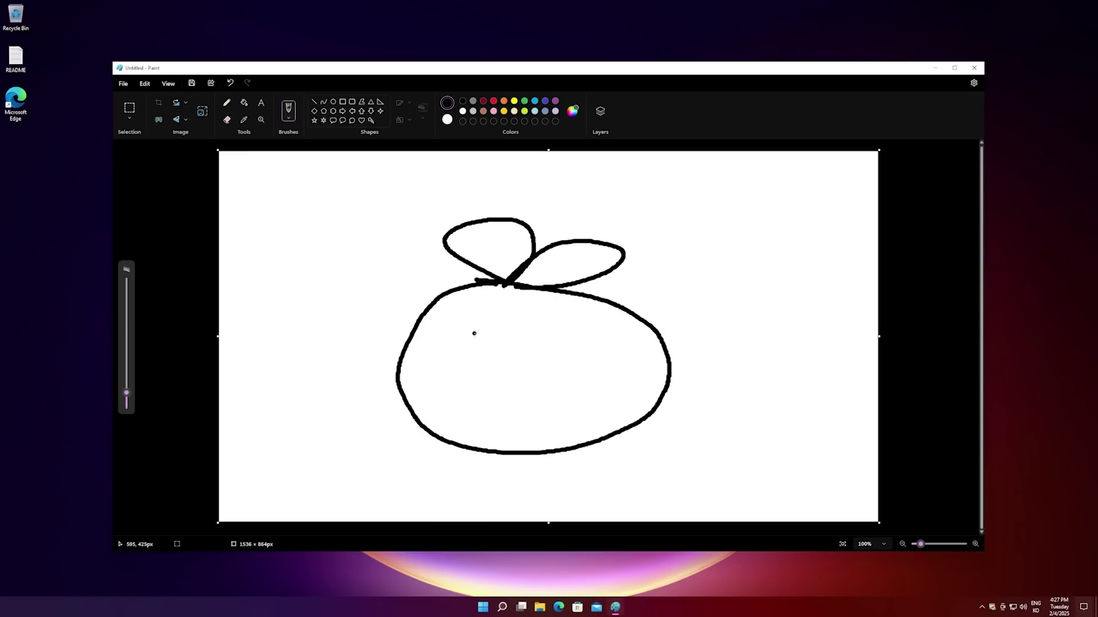
Fill the drawn fruit's body with orange and both leaves with lime, and close Paint without saving.
left_click(504, 101)
left_click(244, 102)
left_click(563, 331)
left_click(525, 110)
left_click(489, 243)
left_click(578, 262)
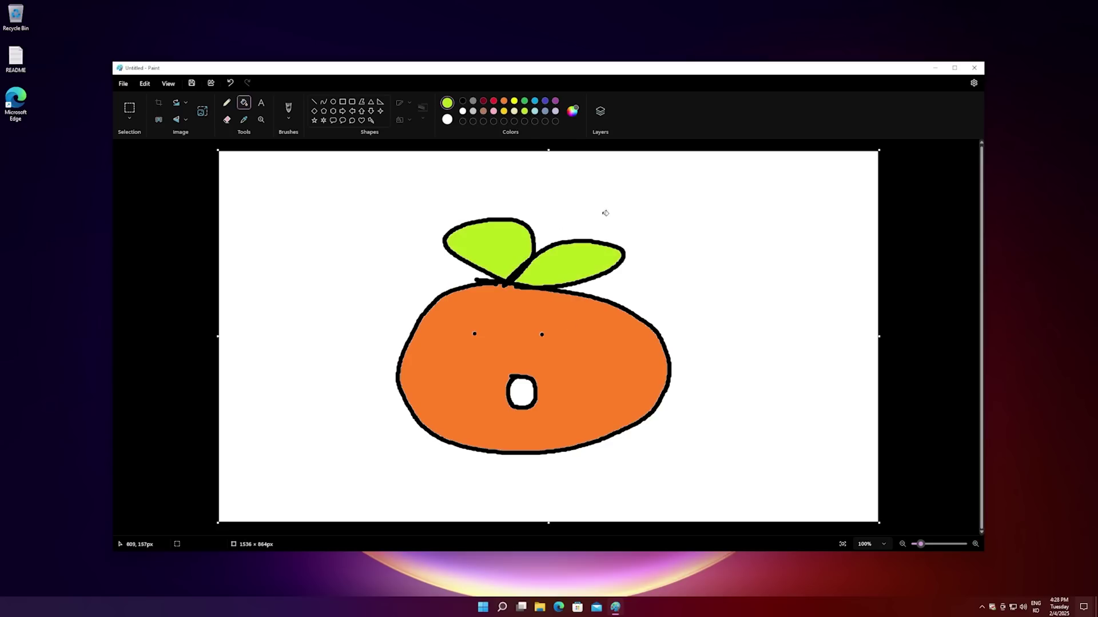
left_click(983, 68)
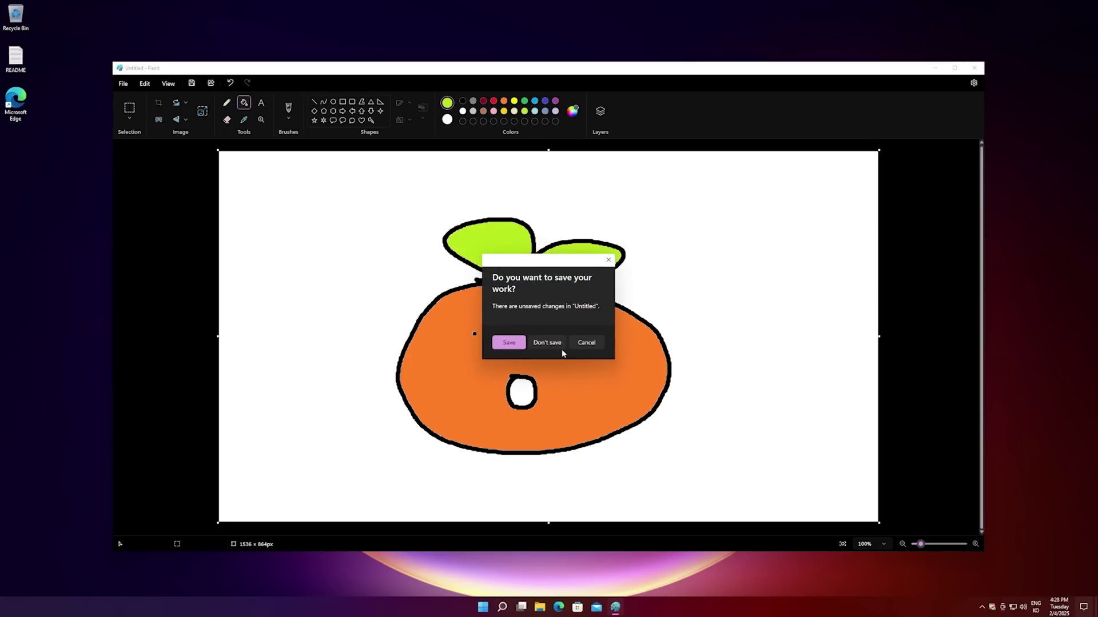
left_click(561, 346)
Open Notepad, dismiss its auto-save tip, and look through its settings page before returning to the editor.
key("super")
type("note")
key("Return")
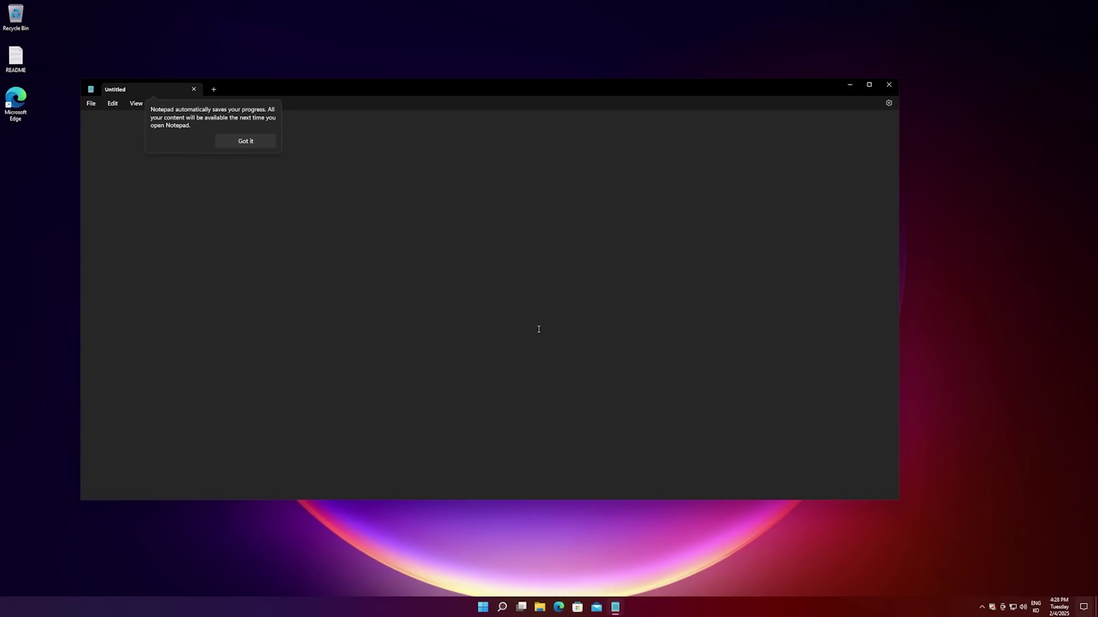
left_click(268, 143)
left_click(887, 103)
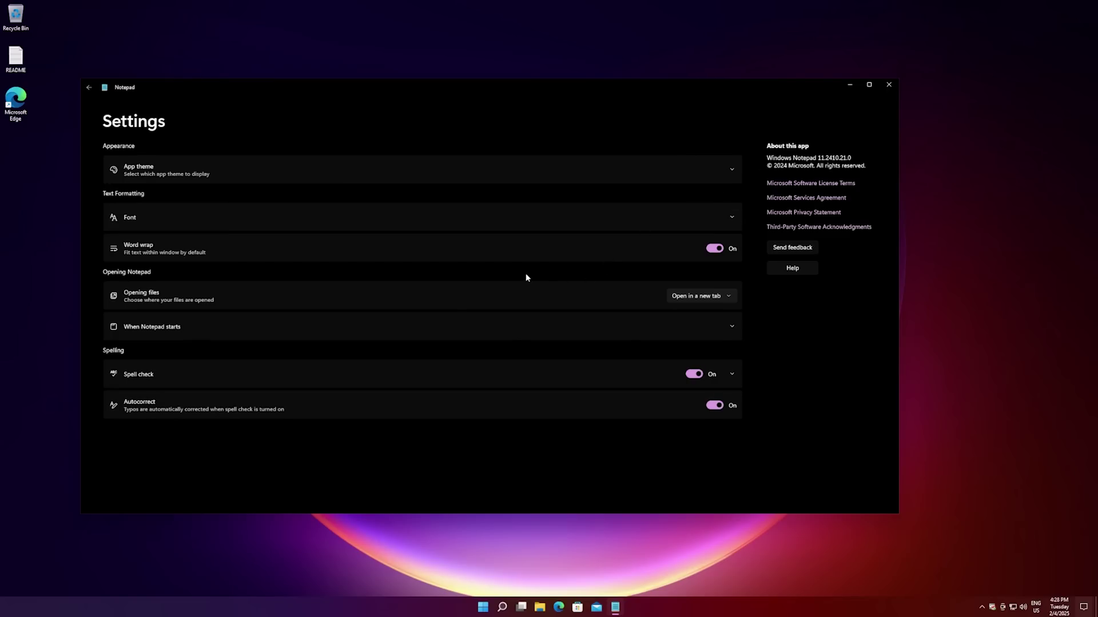
left_click(88, 87)
Add a second virtual desktop in Task View and switch between the two desktops.
mouse_move(530, 612)
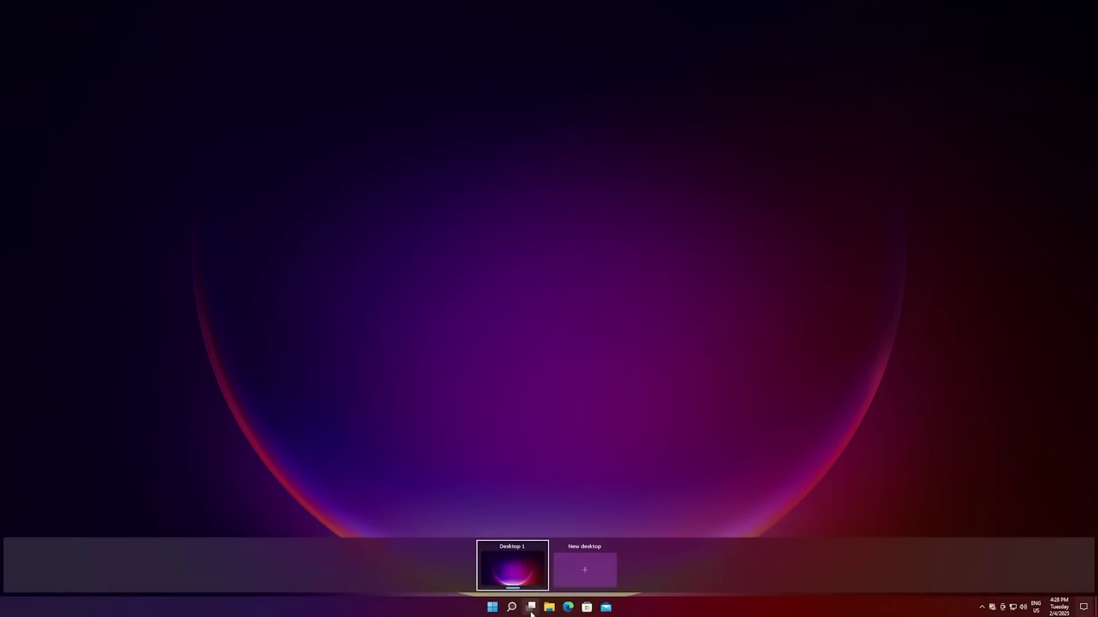
left_click(595, 577)
left_click(597, 577)
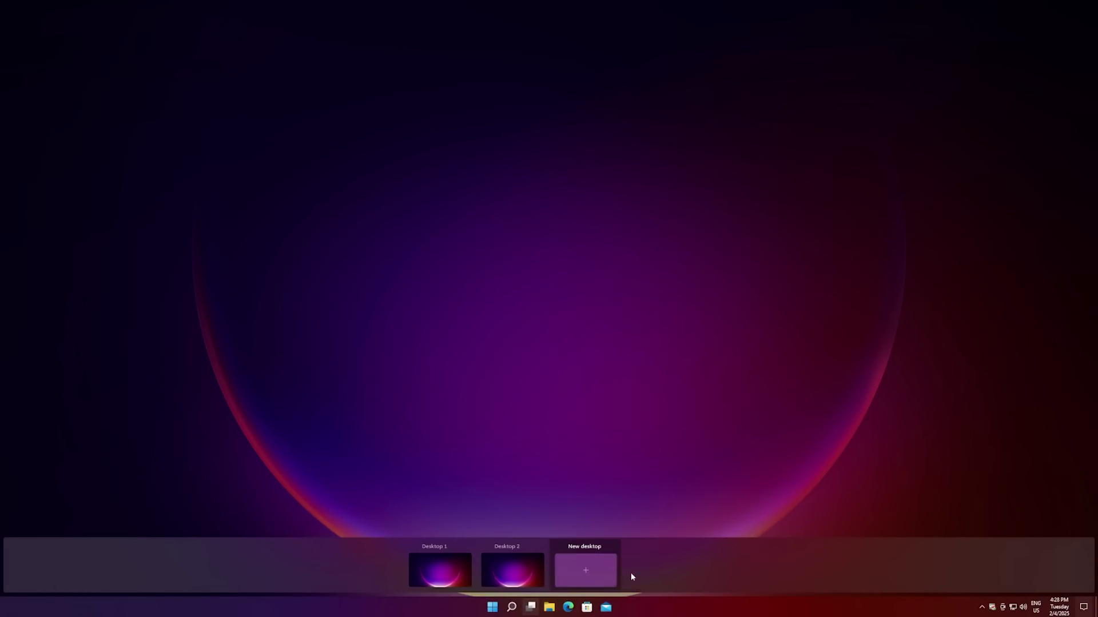
left_click(440, 569)
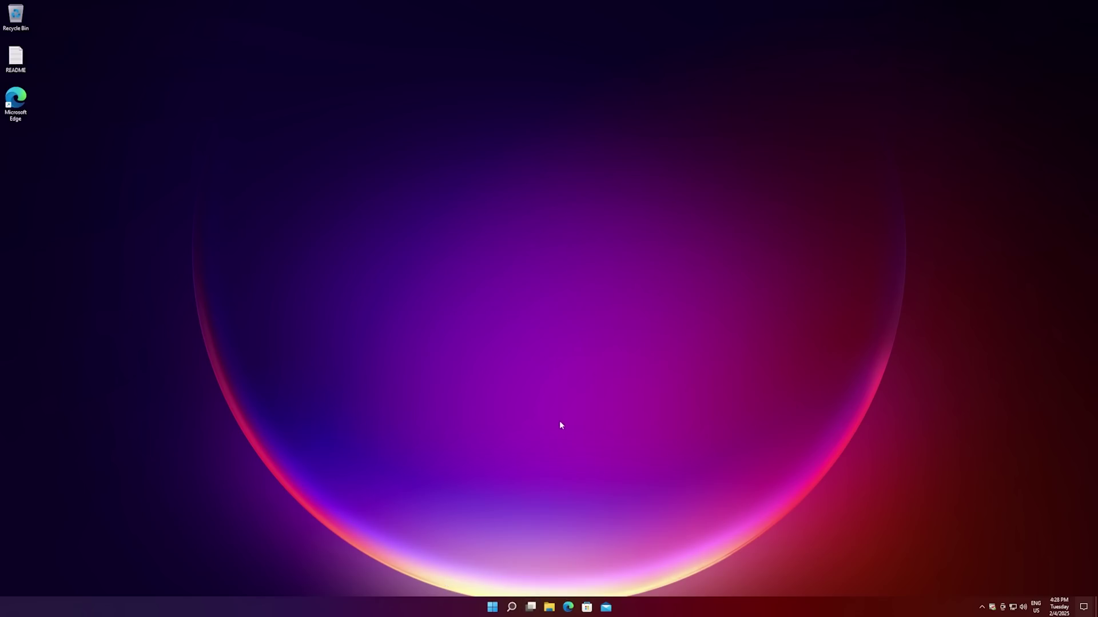
key("ctrl+super+Right")
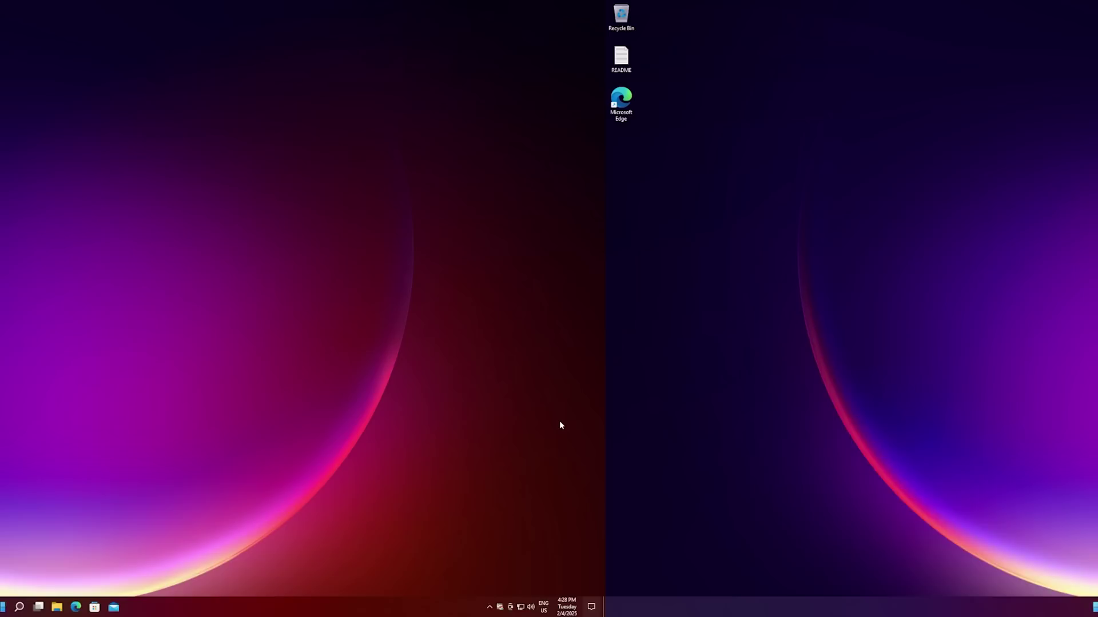
Run winver to view the Windows version information.
key("super")
type("winver")
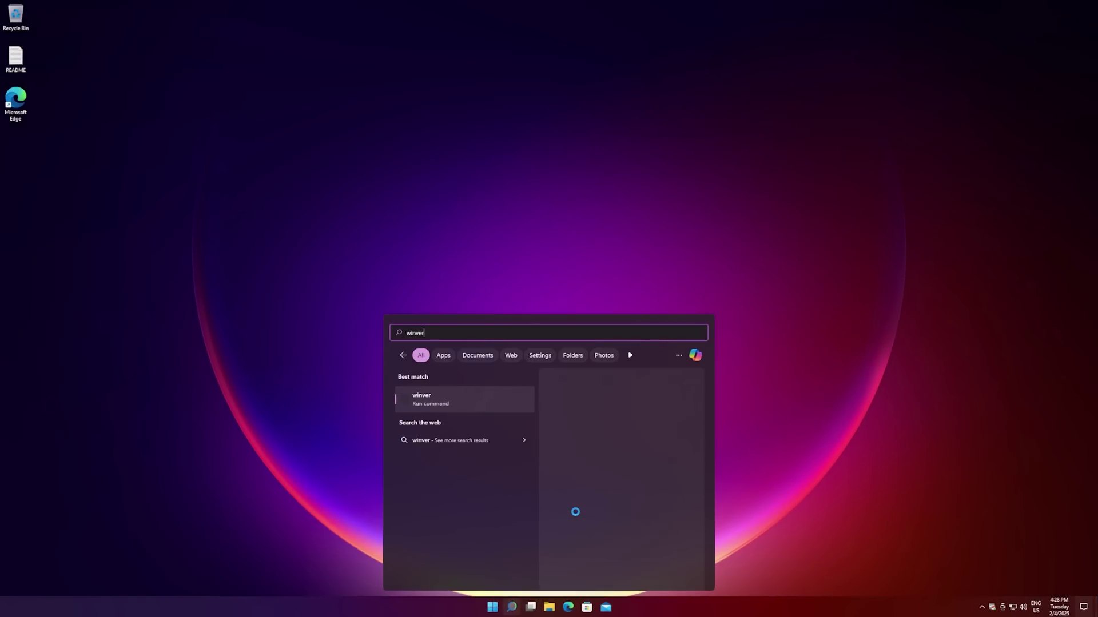
key("Return")
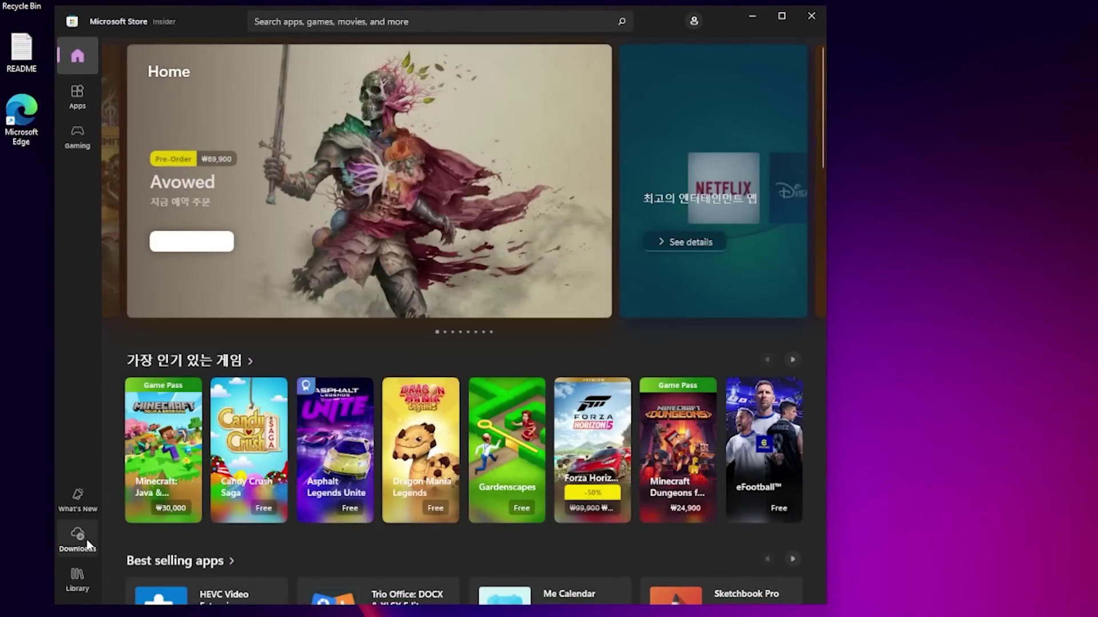
View the Microsoft Store's Downloads page, and examine the multiple-display options in the system Display settings.
left_click(87, 541)
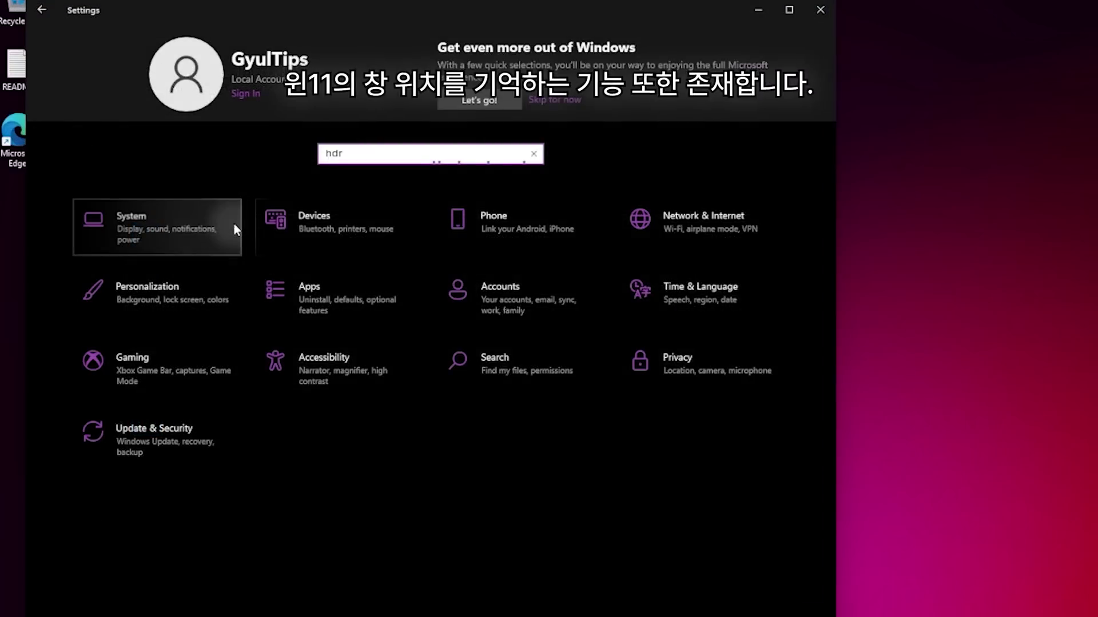
left_click(233, 224)
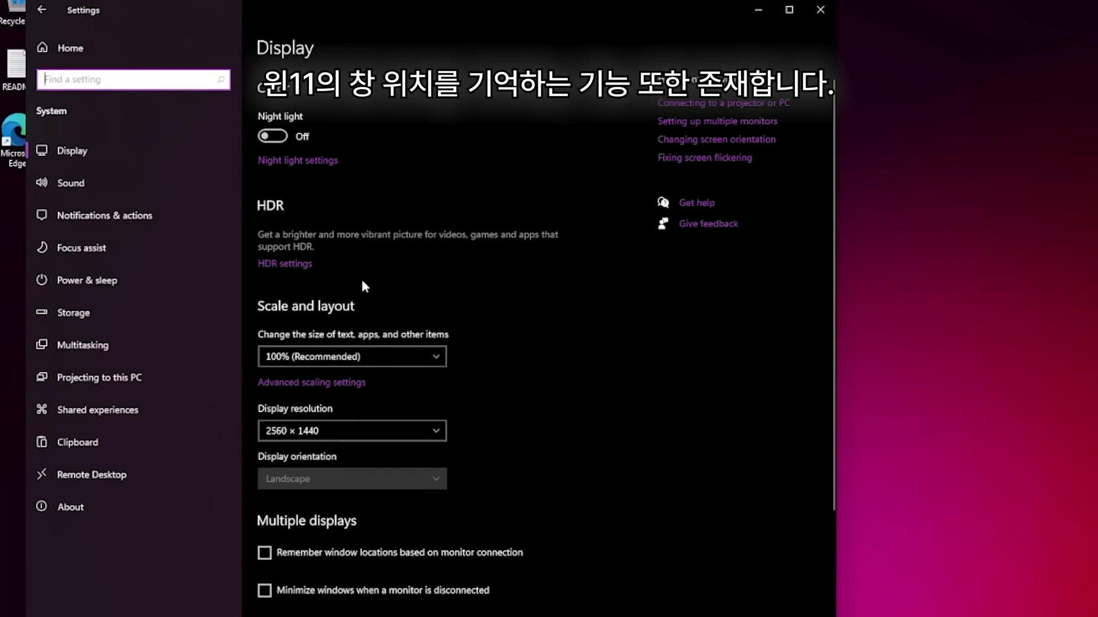
scroll(492, 314, "down", 3)
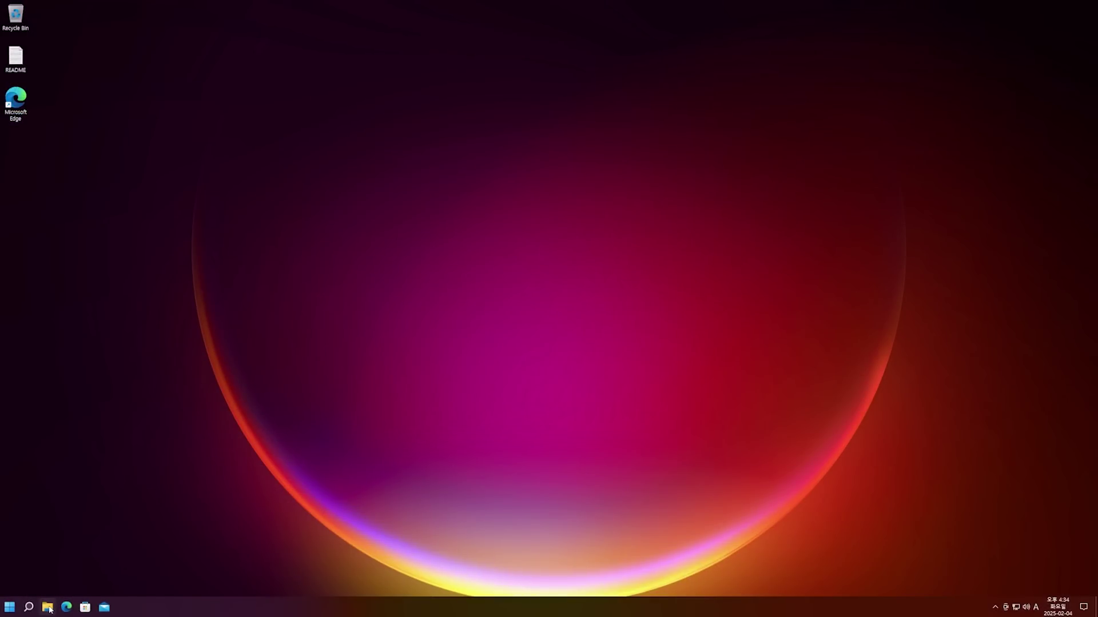
Open File Explorer and Microsoft Edge, and restore the maximized Edge window to a smaller size.
left_click(48, 608)
left_click(66, 607)
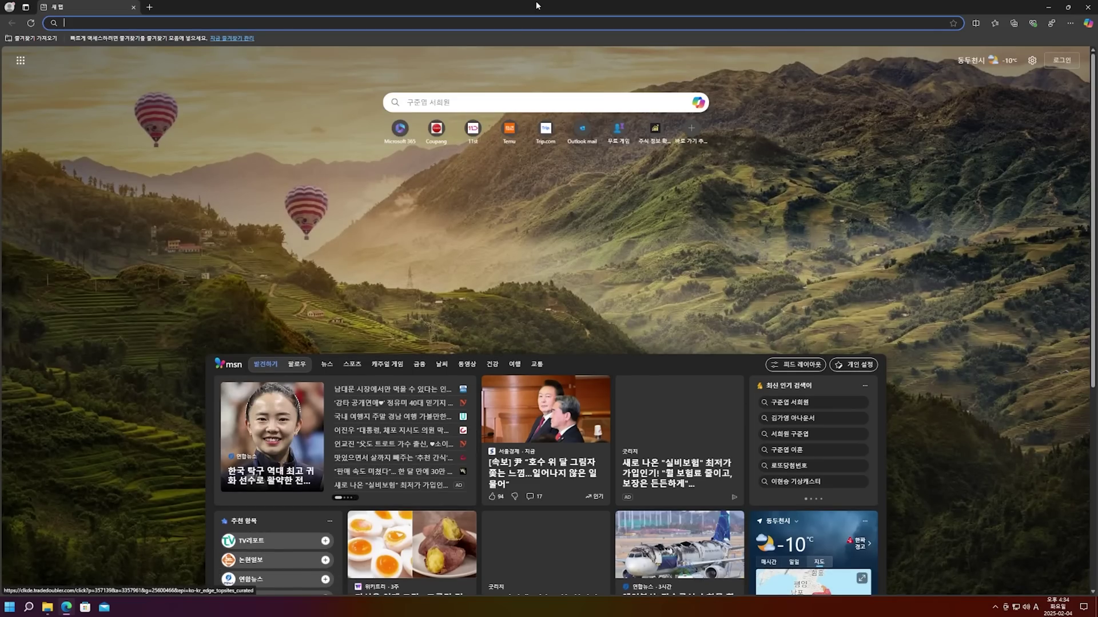
double_click(536, 6)
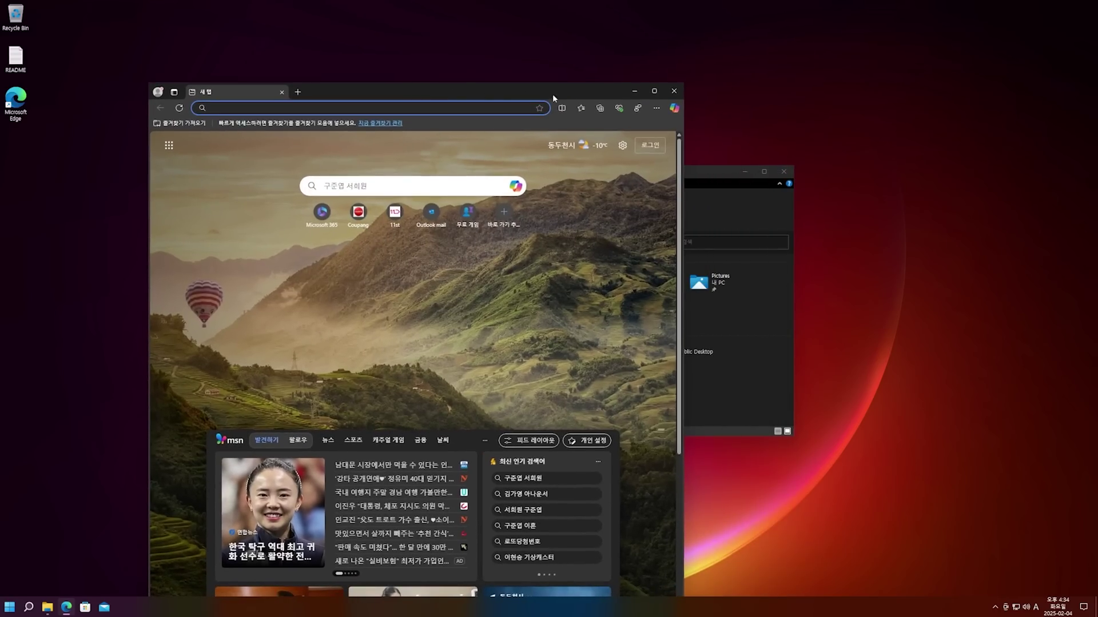
Snap Edge and File Explorer side by side in an equal two-column layout, and shift their shared divider to widen Edge.
mouse_move(656, 95)
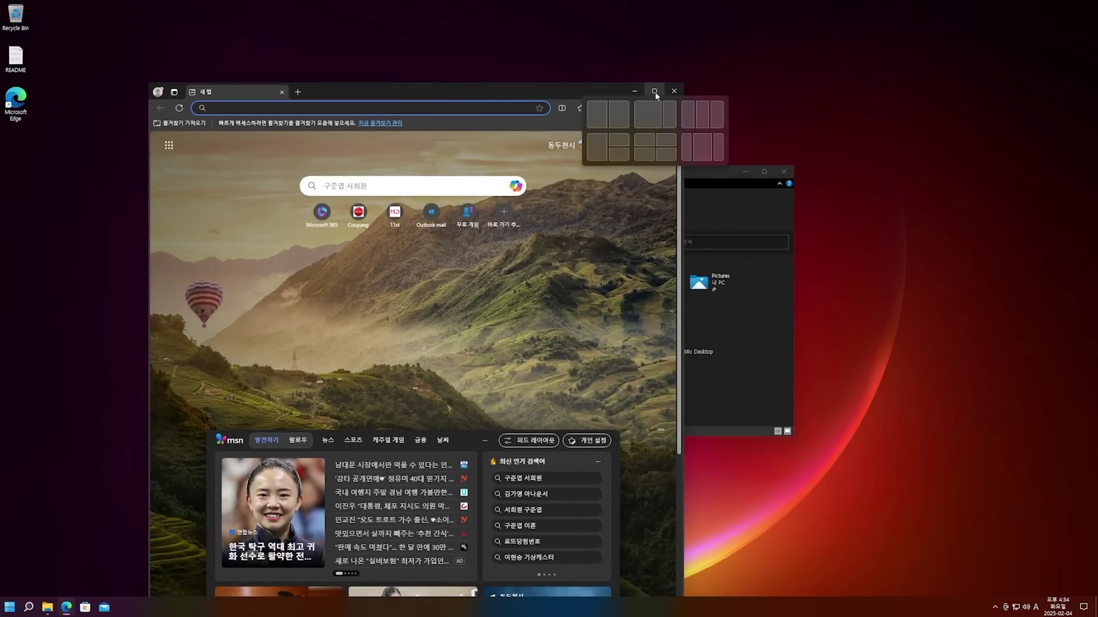
left_click(599, 122)
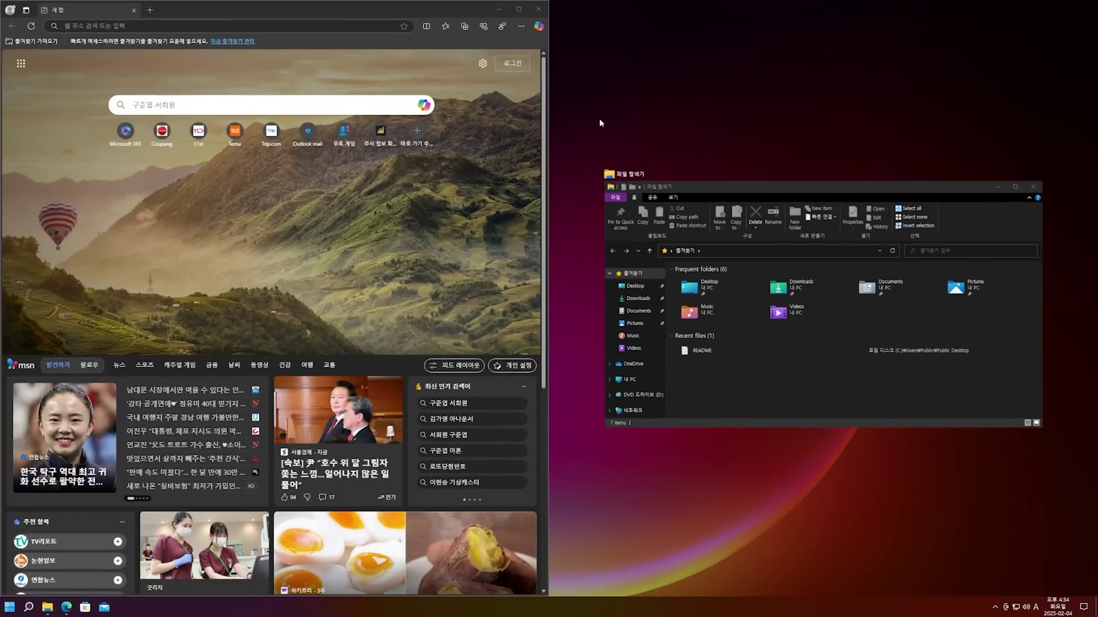
left_click(727, 264)
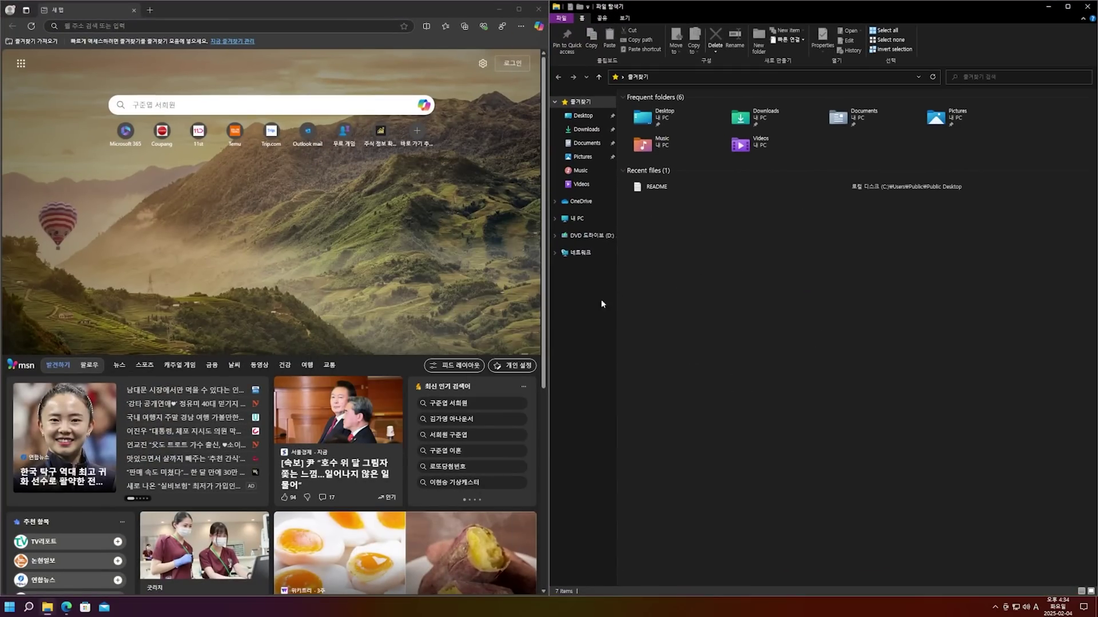
left_click_drag(551, 325, 719, 332)
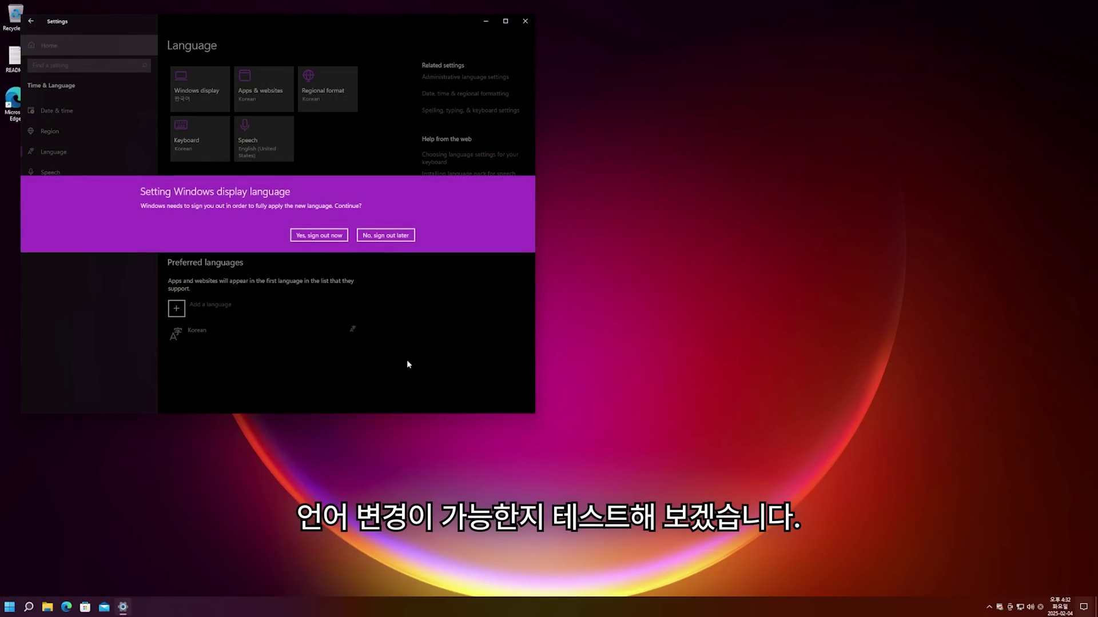
Sign out to apply Korean as the Windows display language, and sign back in to the local account.
left_click(333, 240)
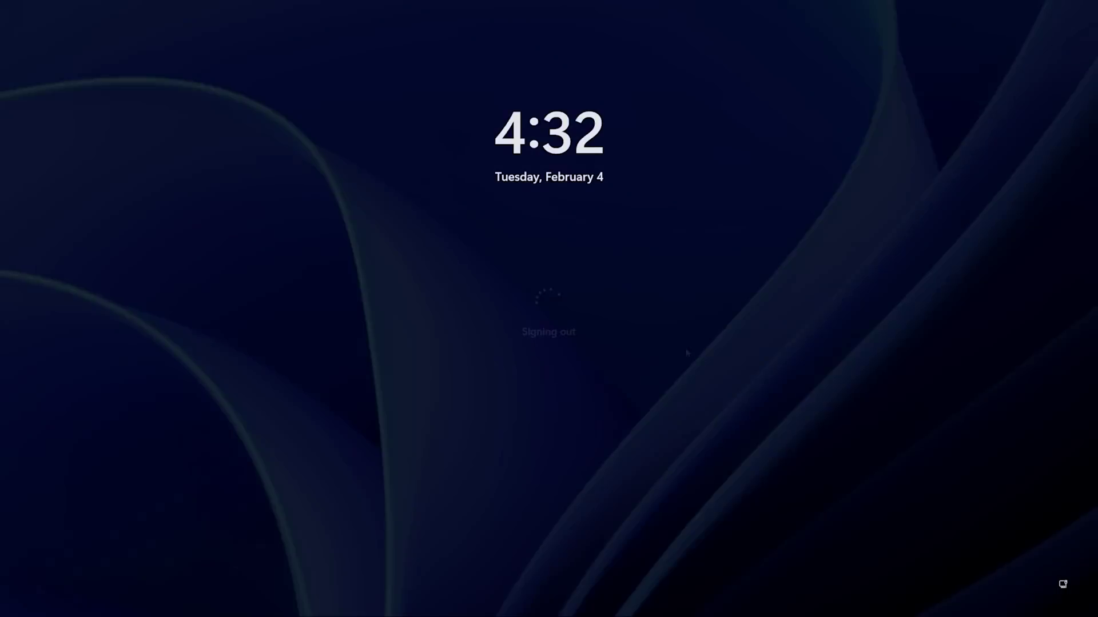
key("Return")
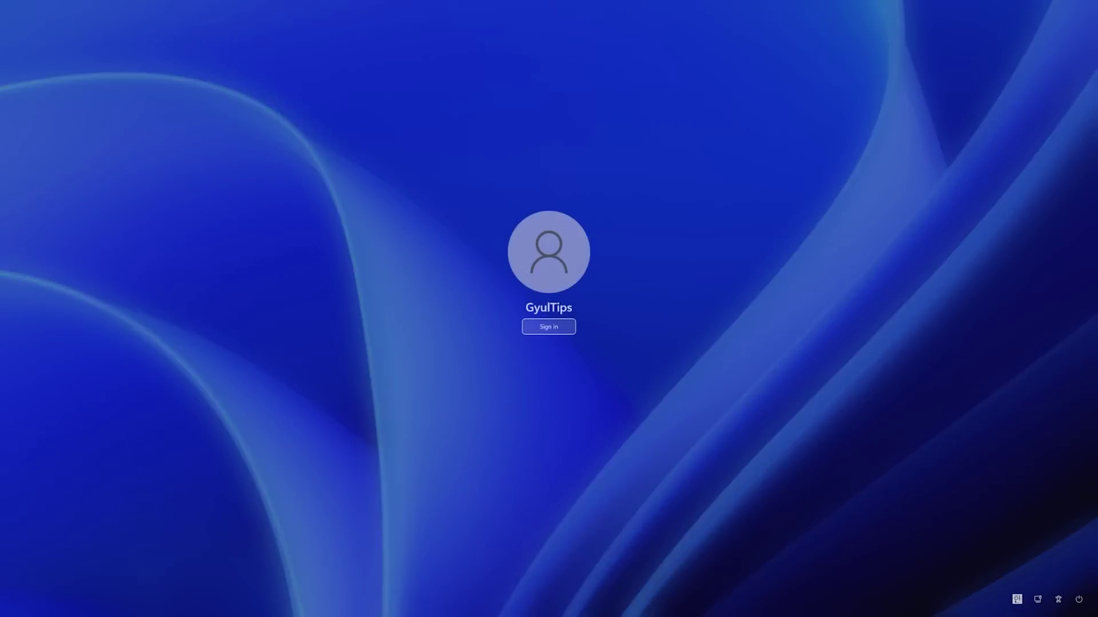
left_click(527, 328)
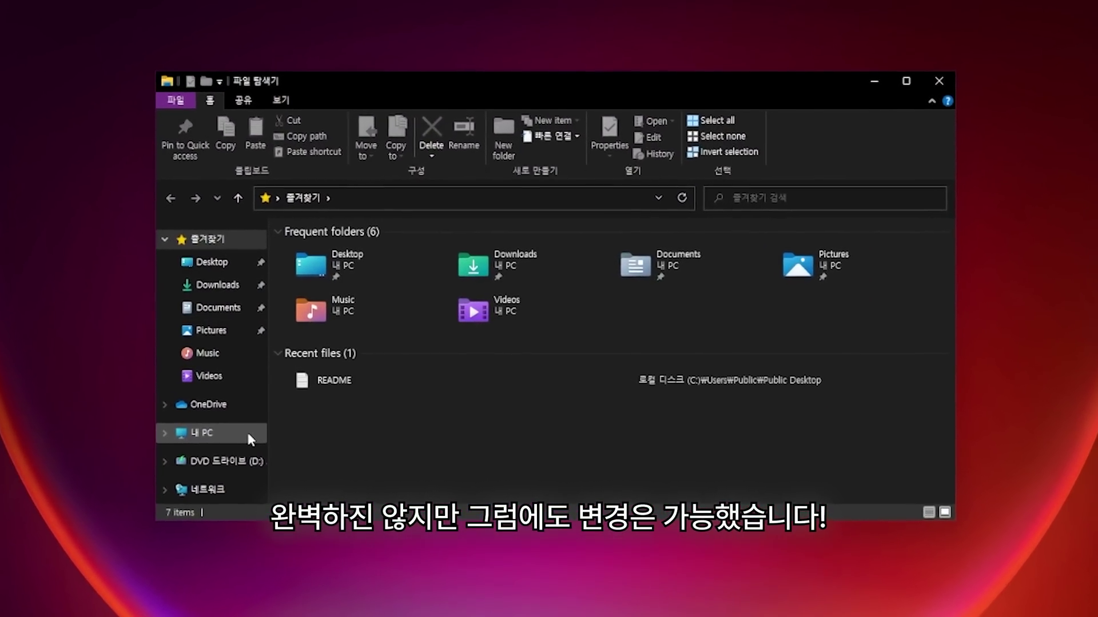
Check how the Korean display language appears in File Explorer and the Start menu.
left_click(336, 398)
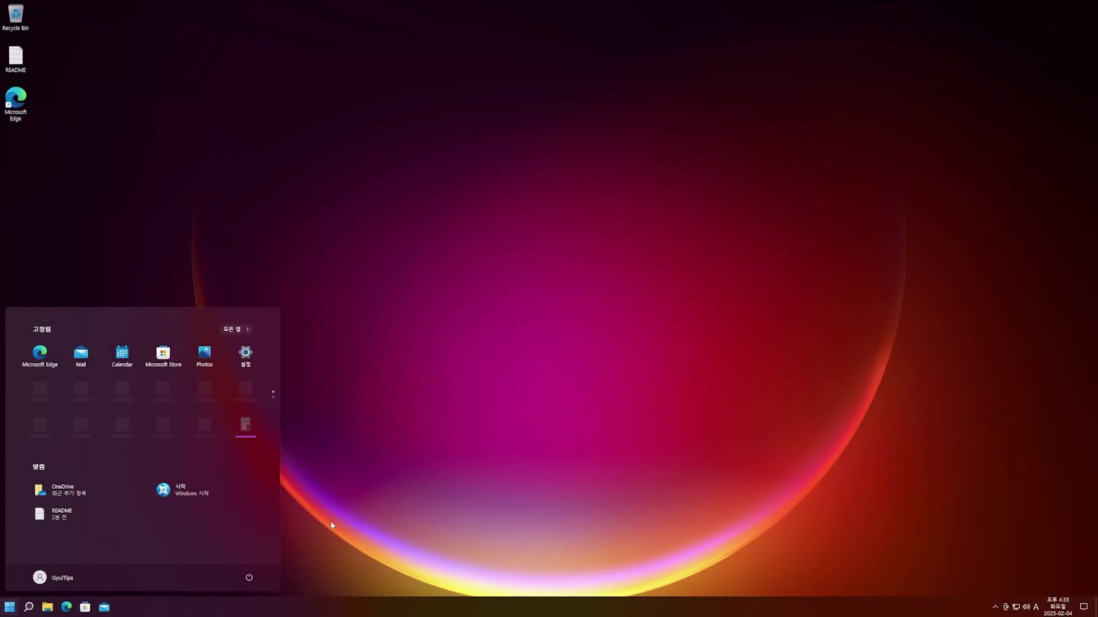
left_click(332, 525)
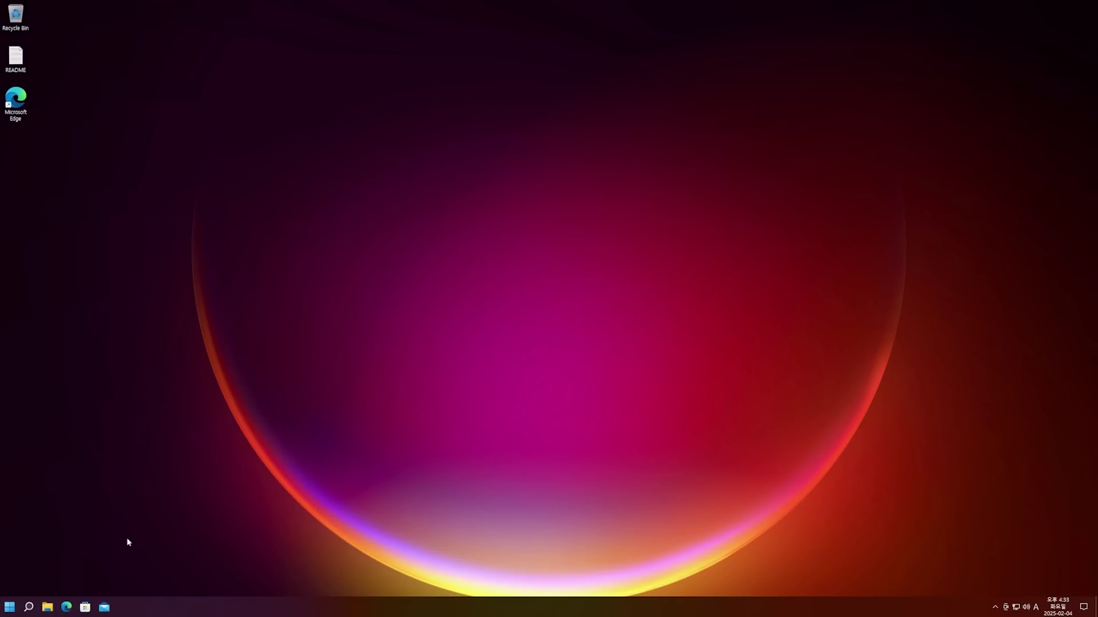
left_click(10, 610)
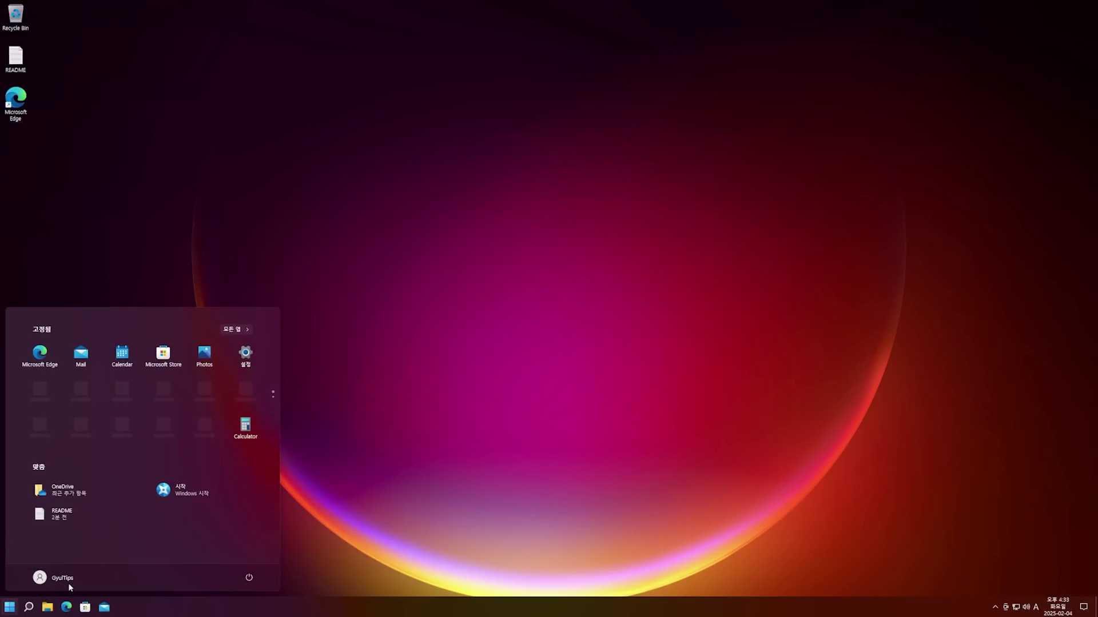